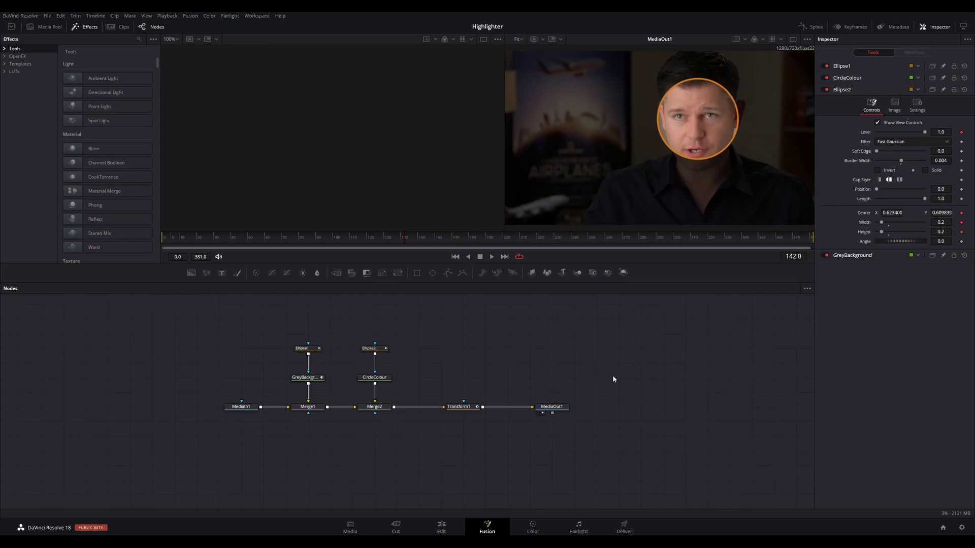
Box-select all the nodes, then the ellipse-to-Transform1 nodes, then clear the selection.
{"action": "left_click_drag", "start_coordinate": [176, 313], "coordinate": [691, 446]}
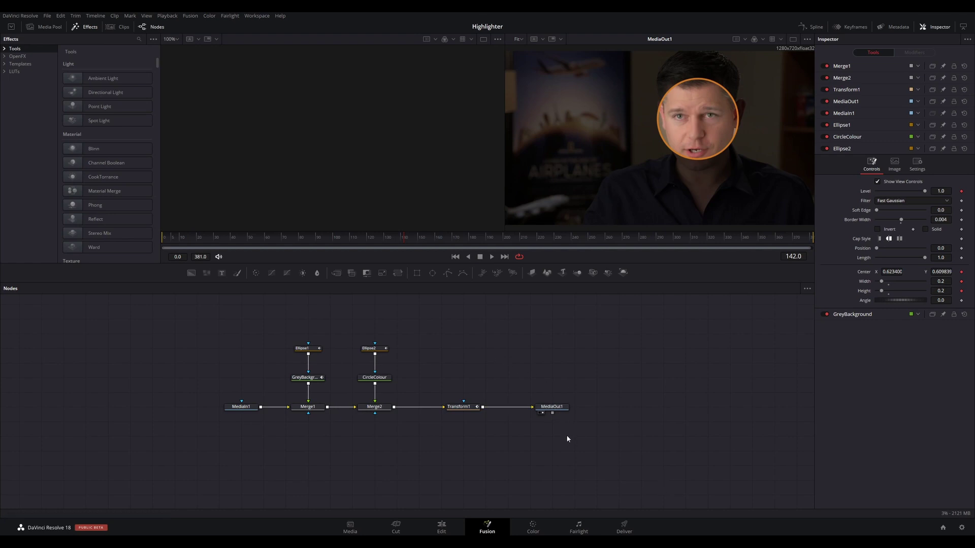
{"action": "left_click_drag", "start_coordinate": [285, 323], "coordinate": [483, 423]}
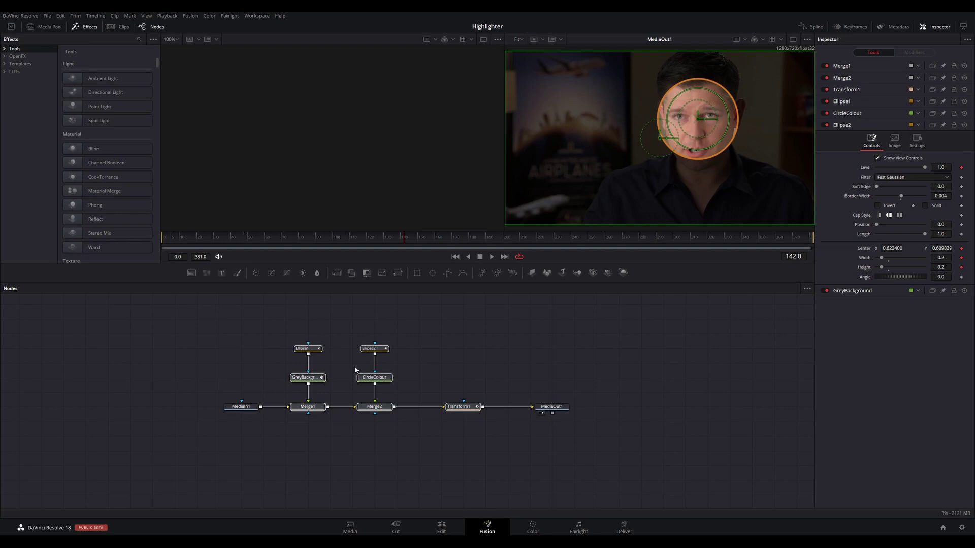
{"action": "left_click", "coordinate": [471, 429]}
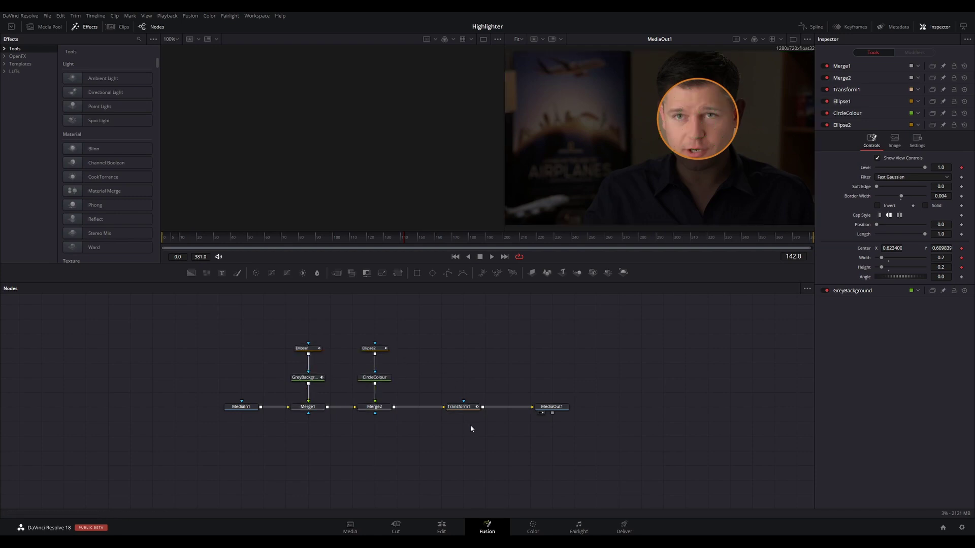
{"action": "left_click", "coordinate": [458, 406]}
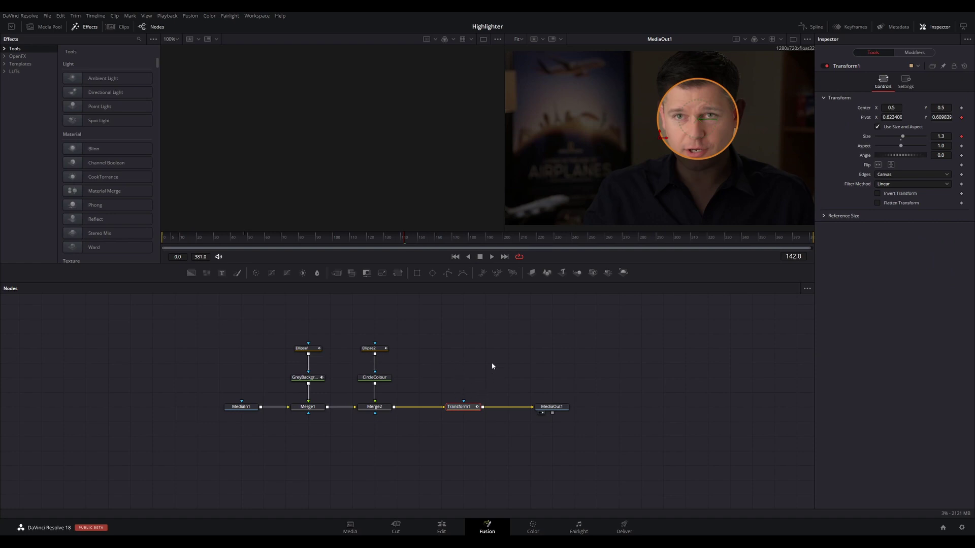
{"action": "left_click", "coordinate": [483, 352]}
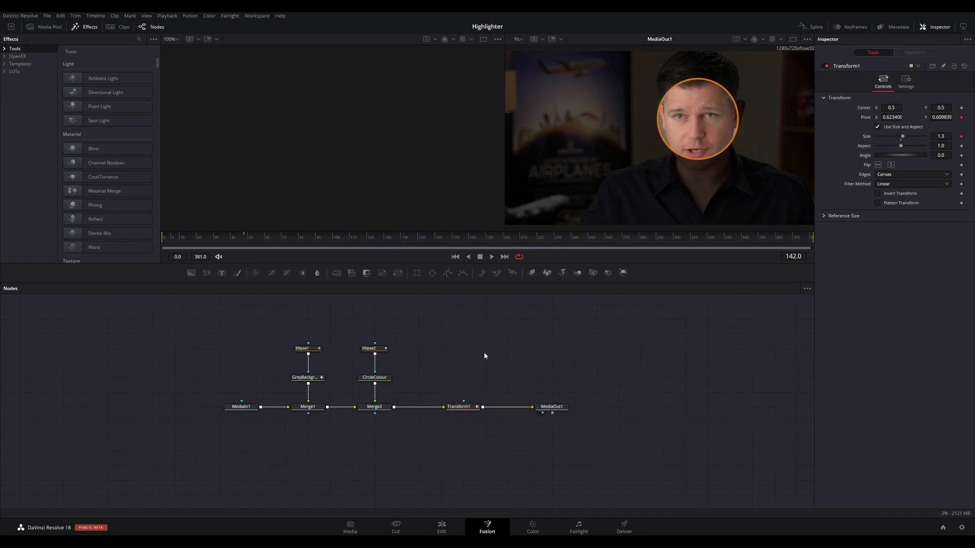
Select Transform1, Ellipse2, CircleColour, GreyBackground, Merge1 and Merge2 together.
{"action": "left_click", "coordinate": [462, 408]}
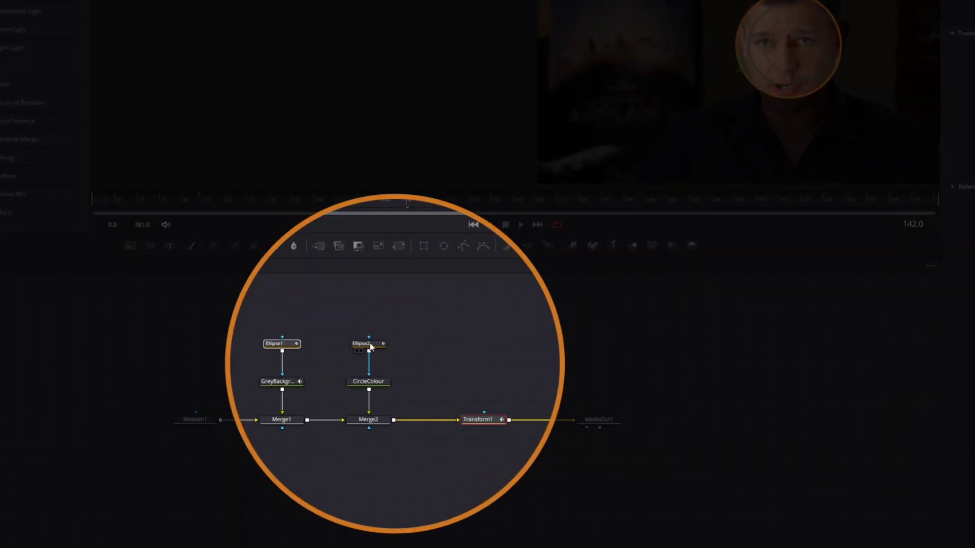
{"action": "left_click", "coordinate": [369, 345], "text": "ctrl"}
{"action": "left_click", "coordinate": [372, 383], "text": "ctrl"}
{"action": "left_click", "coordinate": [279, 381], "text": "ctrl"}
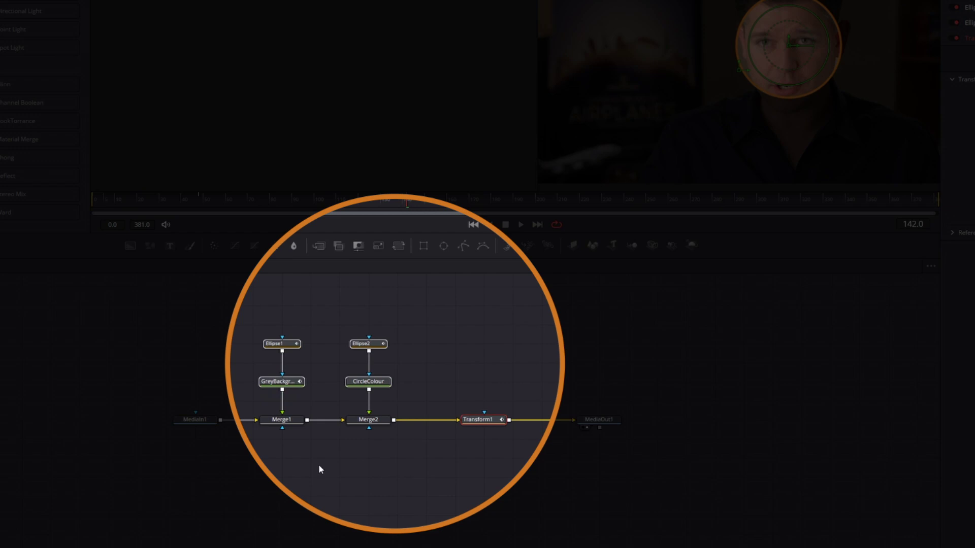
{"action": "left_click_drag", "start_coordinate": [368, 453], "coordinate": [265, 416]}
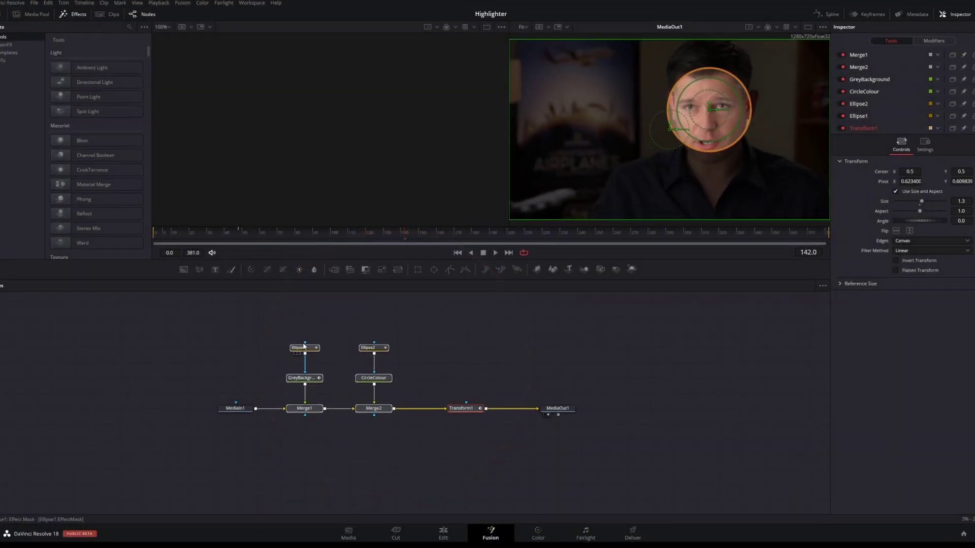
Create a macro from the selected nodes, rename MacroTool1 to 'Highlighter Tool', and move the editor to the centre.
{"action": "right_click", "coordinate": [303, 347]}
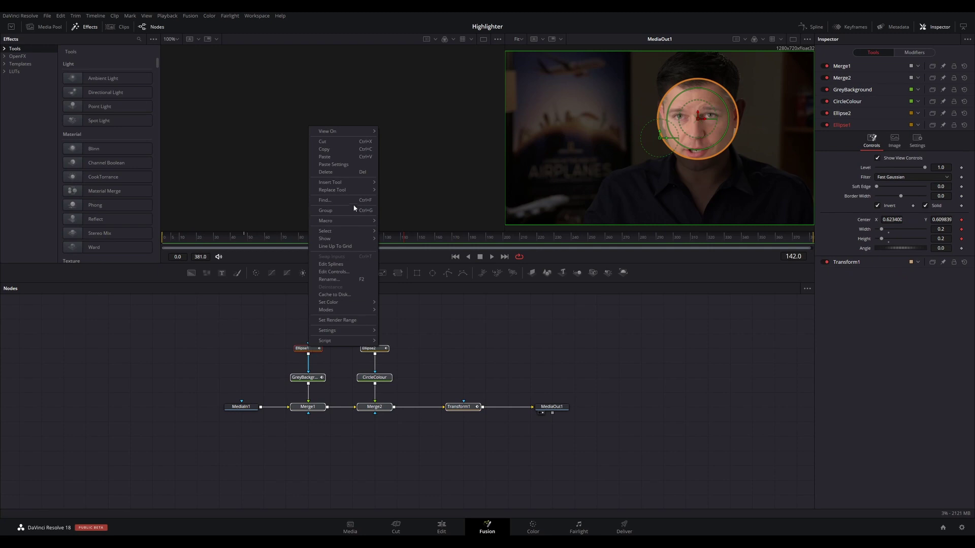
{"action": "mouse_move", "coordinate": [357, 221]}
{"action": "left_click", "coordinate": [414, 218]}
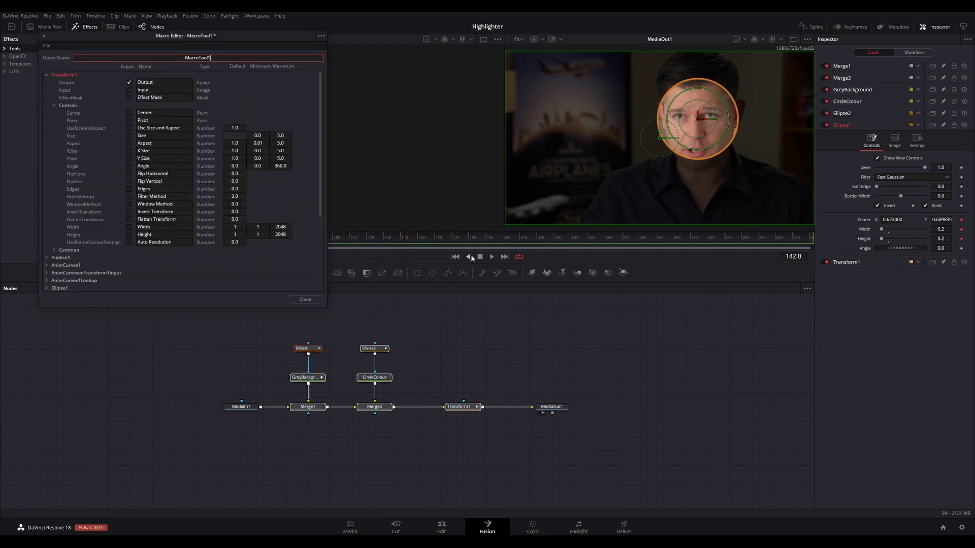
{"action": "double_click", "coordinate": [203, 58]}
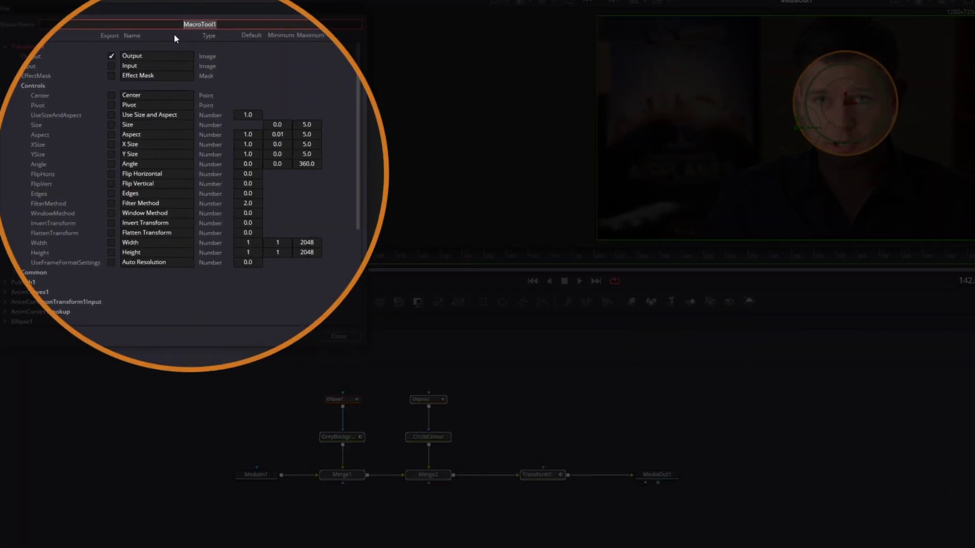
{"action": "type", "text": "Highlighte"}
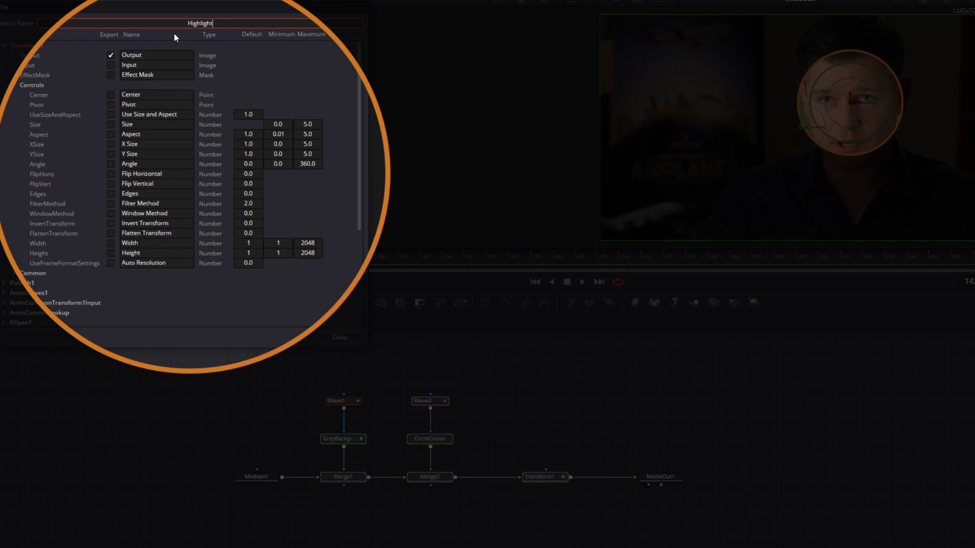
{"action": "type", "text": "r Tool"}
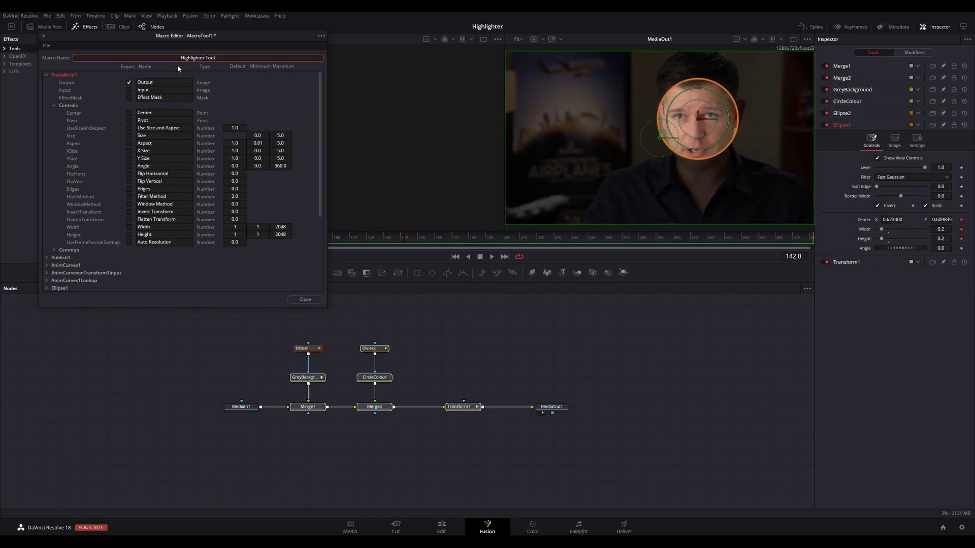
{"action": "left_click_drag", "start_coordinate": [172, 40], "coordinate": [374, 114]}
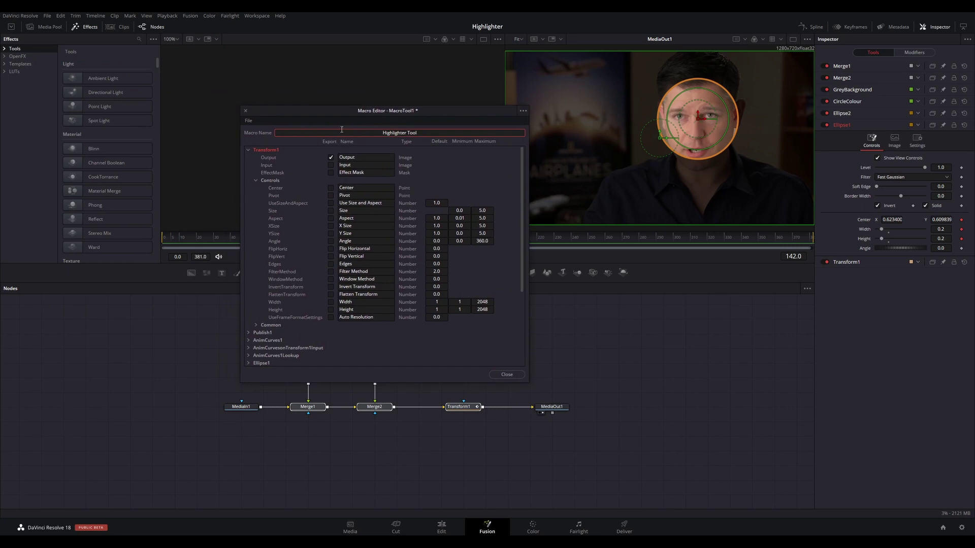
Export AnimCurves1's EaseIn control and name it 'Animation Type'.
{"action": "left_click", "coordinate": [248, 149]}
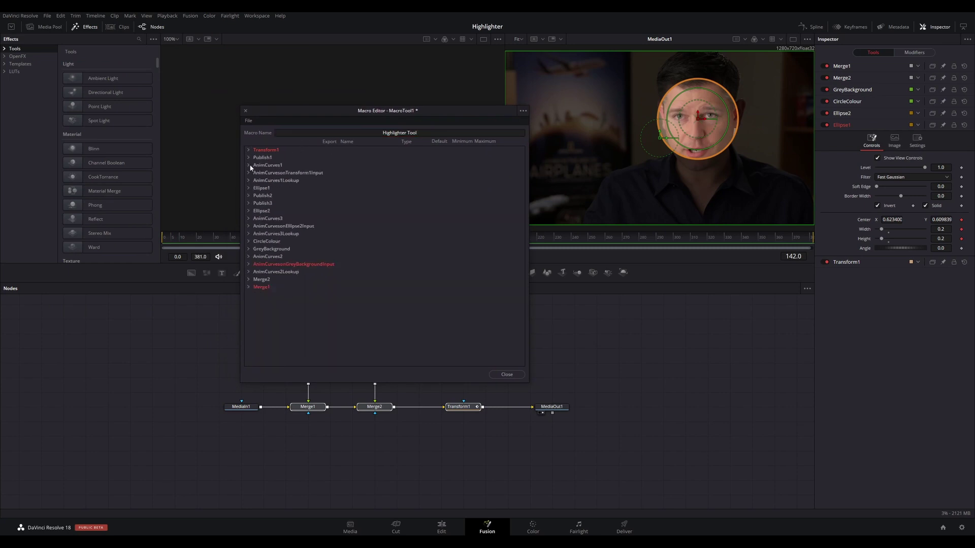
{"action": "left_click", "coordinate": [252, 166]}
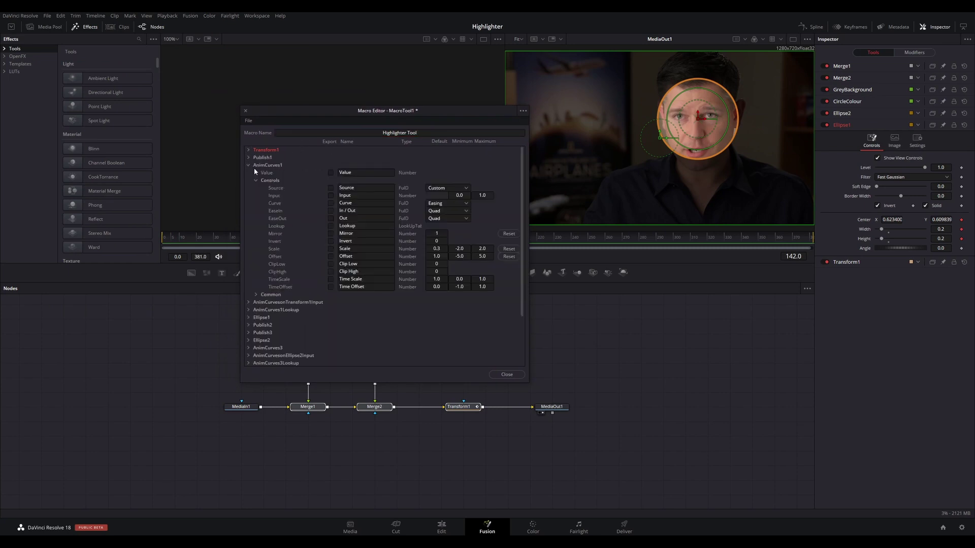
{"action": "left_click", "coordinate": [331, 210]}
{"action": "left_click", "coordinate": [362, 208]}
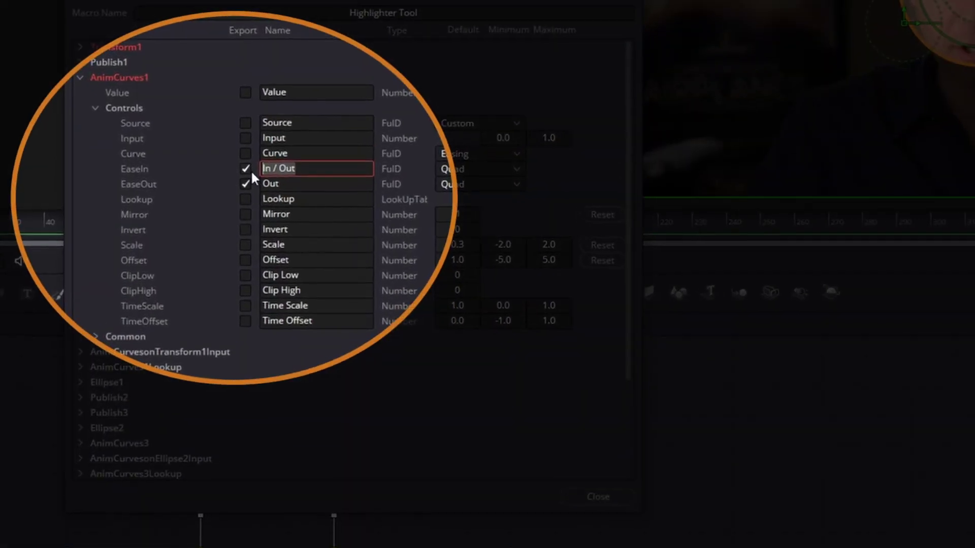
{"action": "type", "text": "Animation Tyoe"}
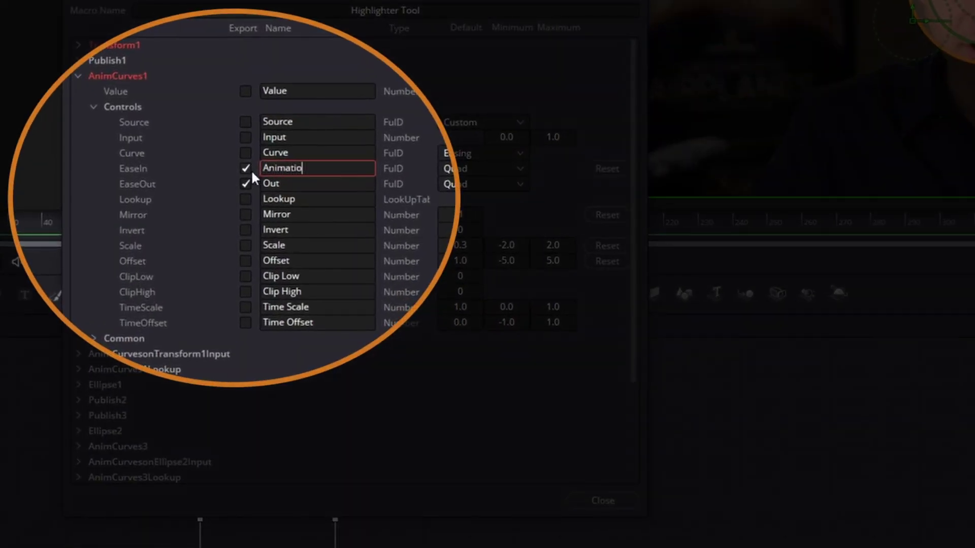
{"action": "key", "text": "BackSpace"}
{"action": "key", "text": "BackSpace"}
{"action": "type", "text": "pe"}
Export AnimCurves1's Scale control and name it 'Zoom Amount'.
{"action": "left_click", "coordinate": [246, 246]}
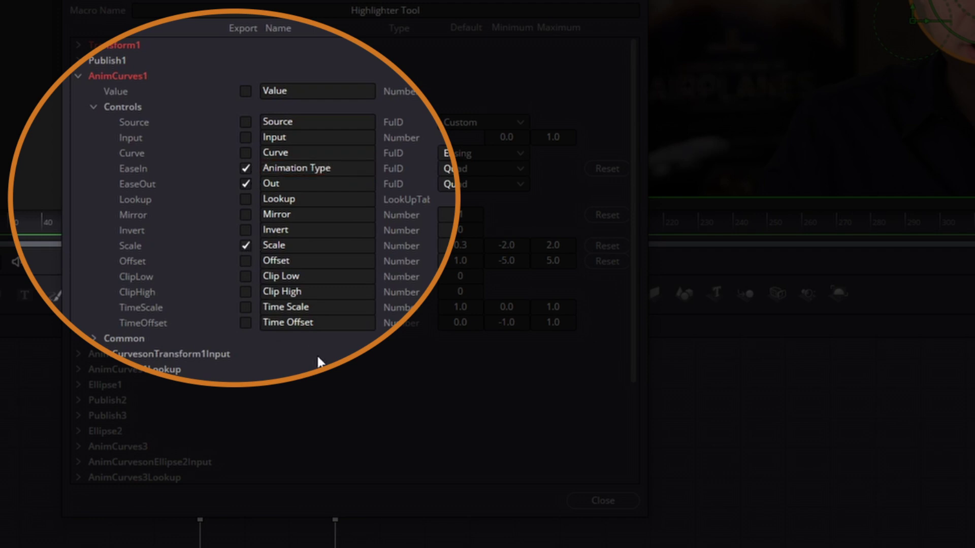
{"action": "double_click", "coordinate": [293, 245]}
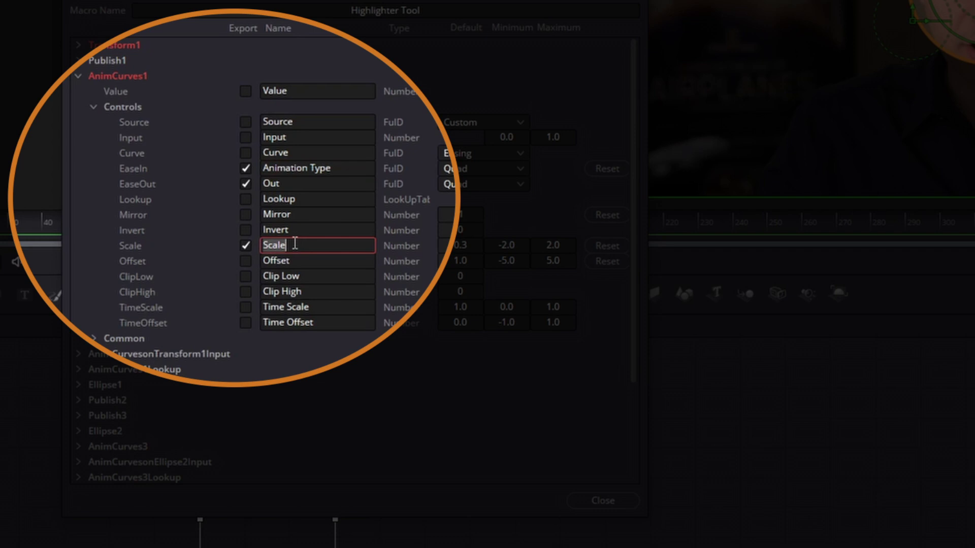
{"action": "type", "text": "Zoom Amount"}
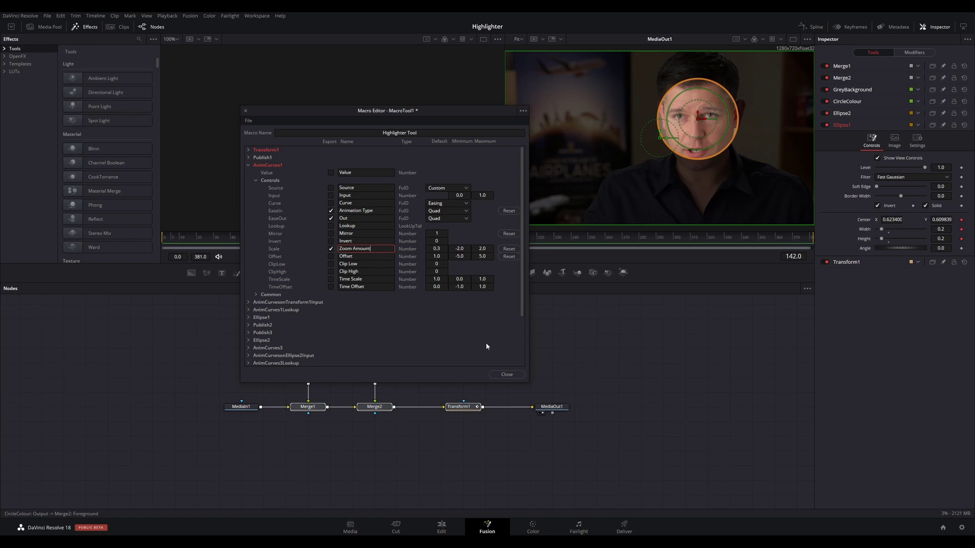
Export Ellipse1's Center and Height, naming Center 'Circle Position' with the typo corrected.
{"action": "left_click", "coordinate": [249, 165]}
{"action": "left_click", "coordinate": [248, 188]}
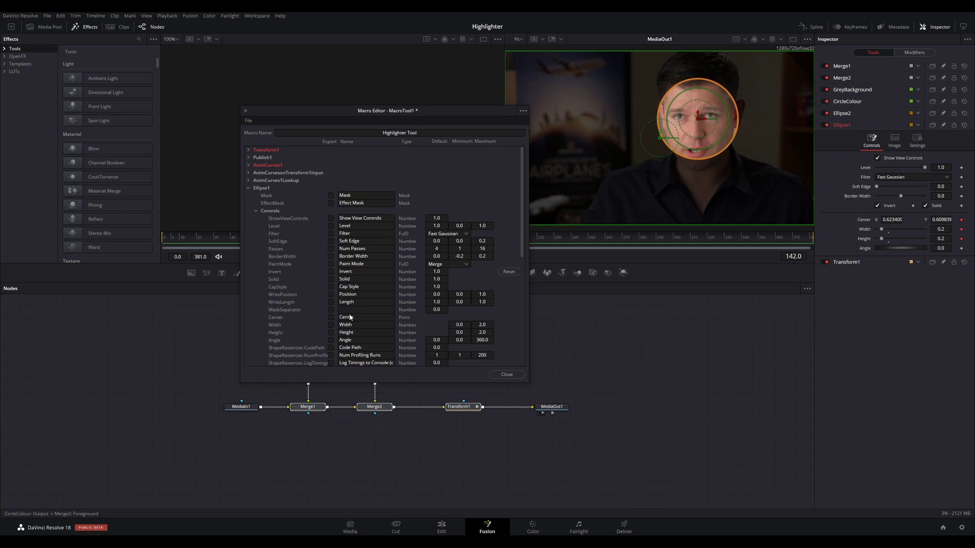
{"action": "left_click", "coordinate": [330, 318]}
{"action": "left_click", "coordinate": [331, 333]}
{"action": "double_click", "coordinate": [365, 318]}
{"action": "type", "text": "Cirlce Position"}
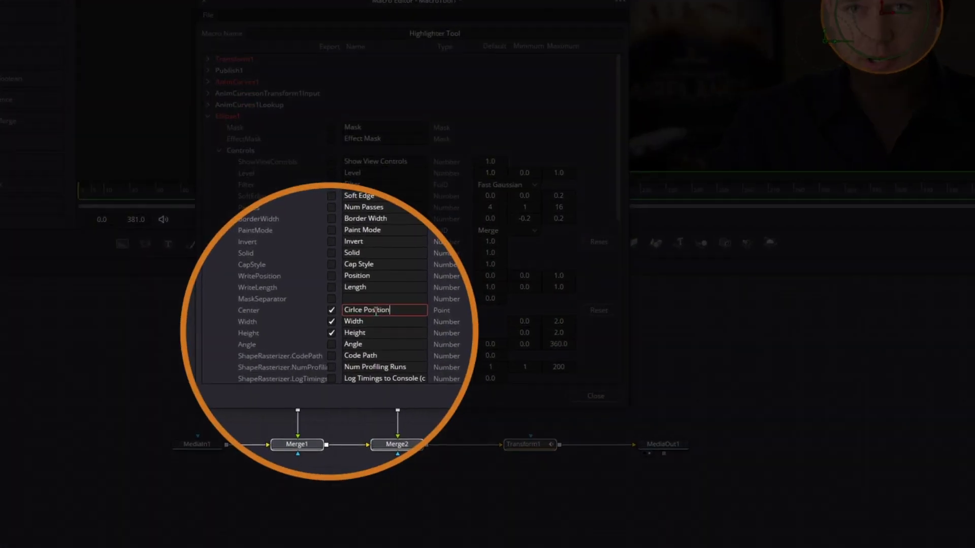
{"action": "double_click", "coordinate": [350, 312]}
{"action": "type", "text": "Circle"}
{"action": "key", "text": "ctrl+shift+Left"}
{"action": "key", "text": "ctrl+c"}
{"action": "key", "text": "Delete"}
{"action": "key", "text": "ctrl+z"}
Prefix the Width and Height names with 'Circle' to make CircleWidth and Circle Height.
{"action": "left_click", "coordinate": [347, 325]}
{"action": "key", "text": "ctrl+v"}
{"action": "left_click", "coordinate": [344, 333]}
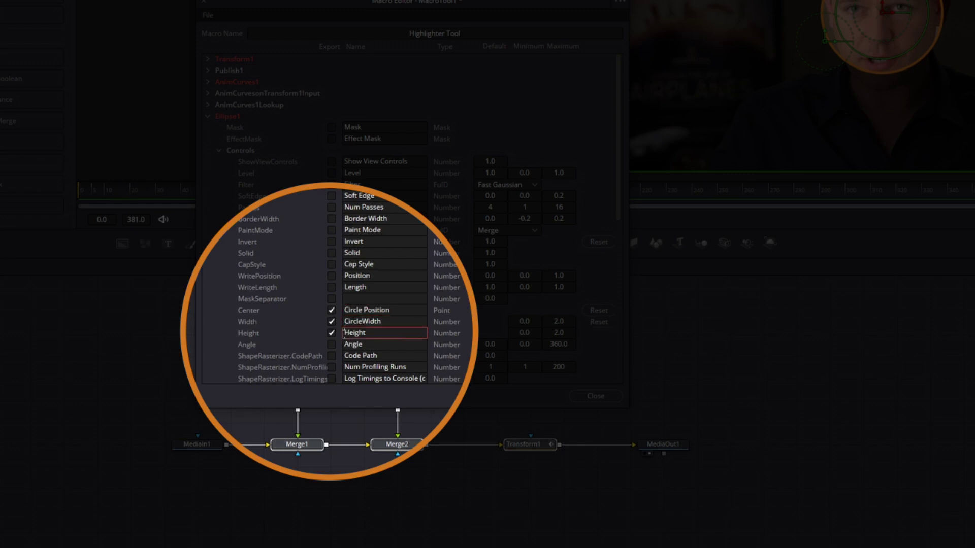
{"action": "key", "text": "ctrl+v"}
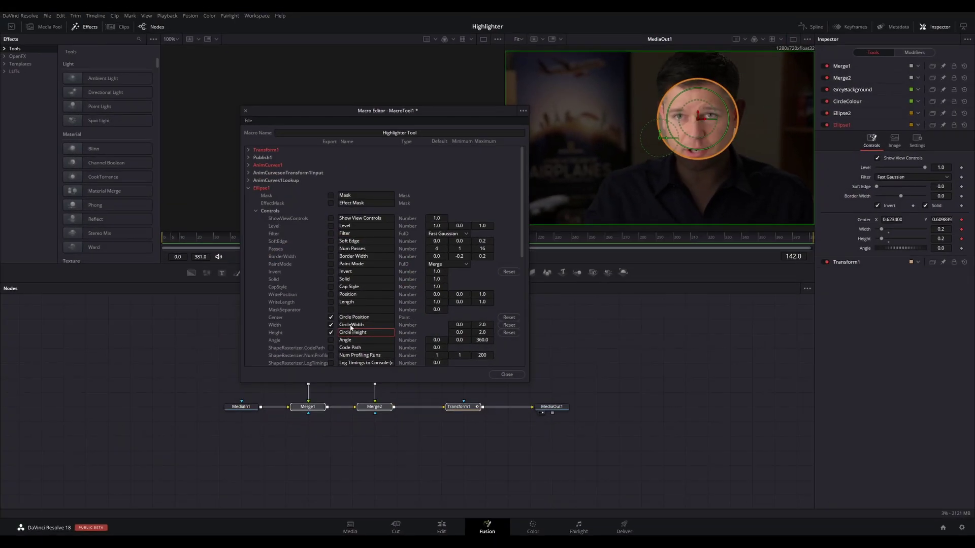
Export Ellipse2's BorderWidth and rename it 'Circle Border Width'.
{"action": "left_click", "coordinate": [363, 321]}
{"action": "left_click", "coordinate": [249, 188]}
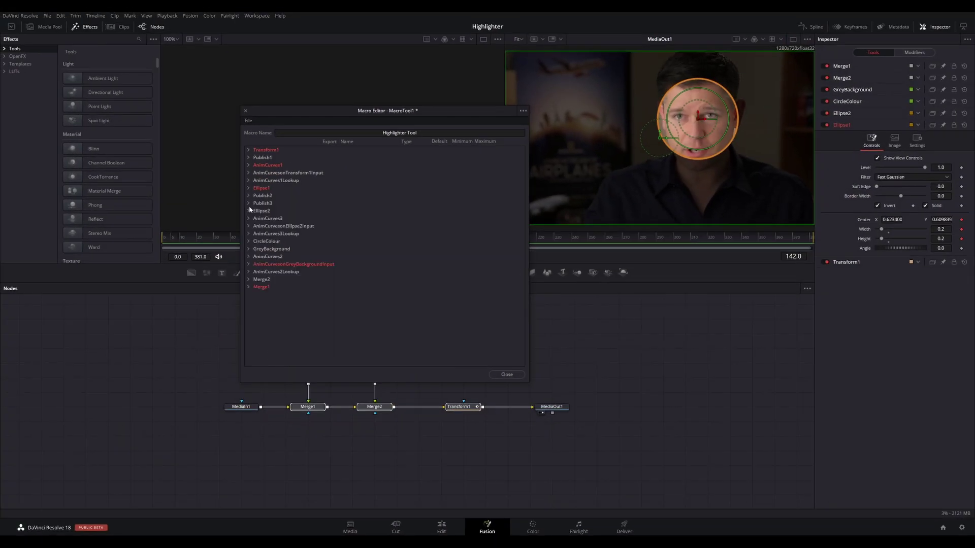
{"action": "left_click", "coordinate": [248, 211]}
{"action": "scroll", "coordinate": [294, 321], "scroll_direction": "down", "scroll_amount": 1}
{"action": "left_click", "coordinate": [331, 280]}
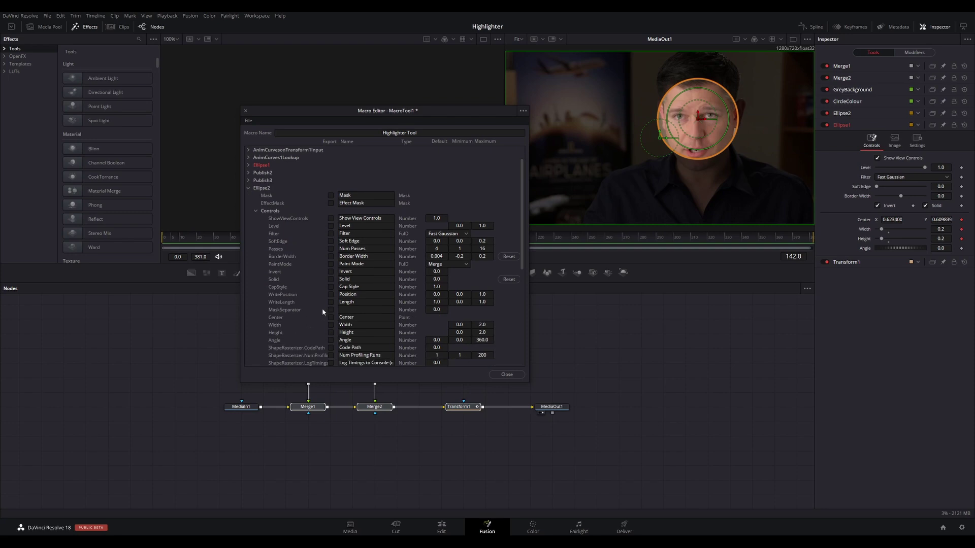
{"action": "scroll", "coordinate": [322, 309], "scroll_direction": "up", "scroll_amount": 1}
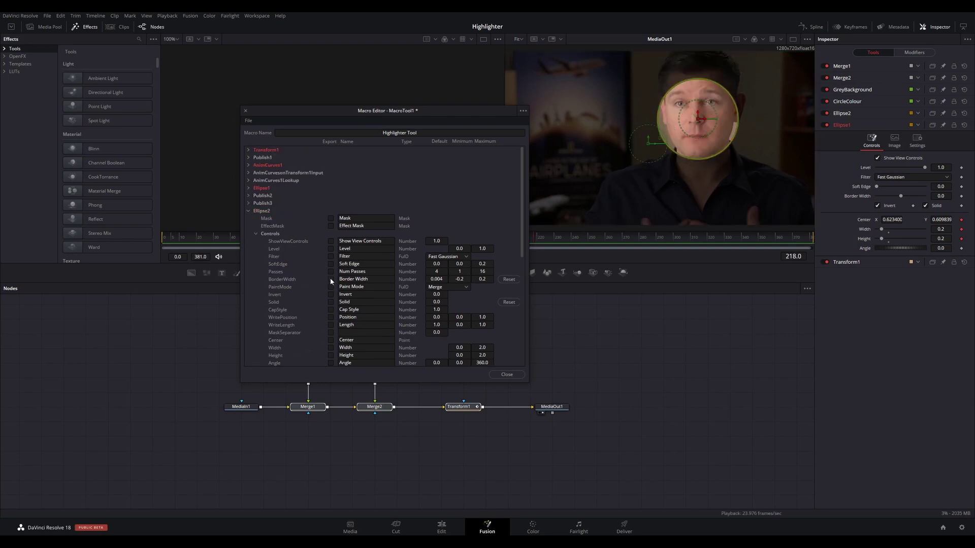
{"action": "double_click", "coordinate": [375, 279]}
{"action": "type", "text": "Circle Border Width"}
Export the fill colour channels, naming the red 'Circle Colour' and the green 'Green'.
{"action": "scroll", "coordinate": [323, 269], "scroll_direction": "down", "scroll_amount": 15}
{"action": "scroll", "coordinate": [323, 261], "scroll_direction": "down", "scroll_amount": 10}
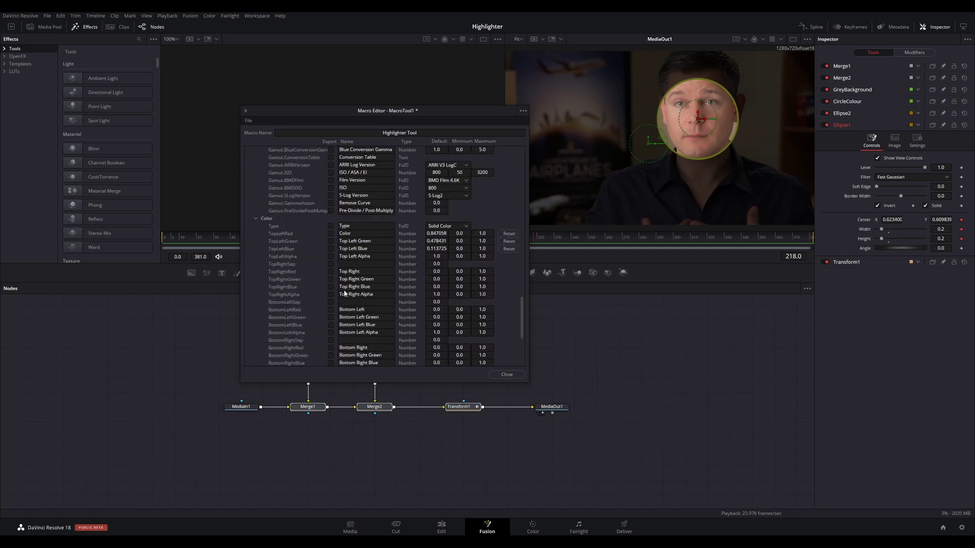
{"action": "left_click", "coordinate": [331, 249]}
{"action": "left_click", "coordinate": [341, 233]}
{"action": "type", "text": "Circle Colour"}
{"action": "left_click", "coordinate": [384, 240]}
{"action": "type", "text": "Green"}
{"action": "left_click", "coordinate": [356, 249]}
Name the blue colour channel 'Blue'.
{"action": "type", "text": "Blue"}
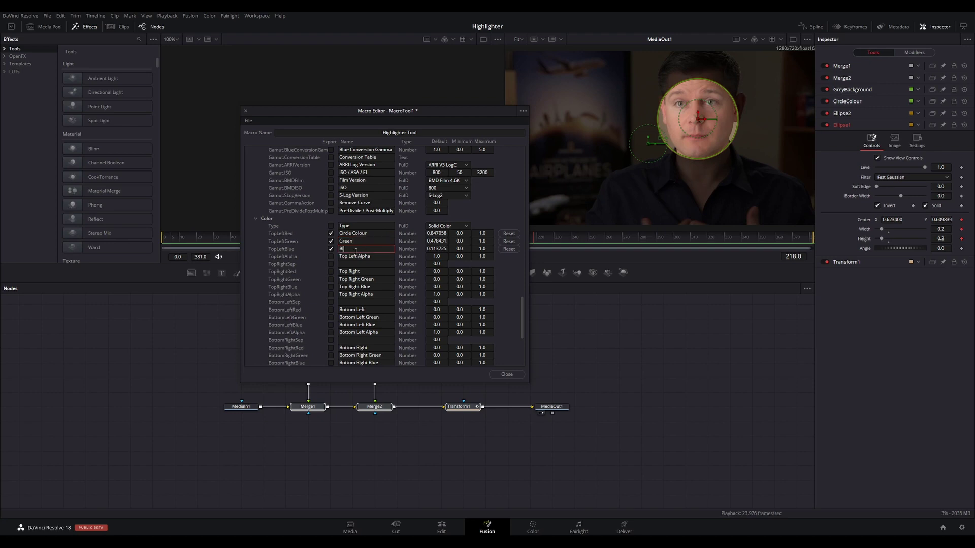
{"action": "scroll", "coordinate": [426, 281], "scroll_direction": "down", "scroll_amount": 6}
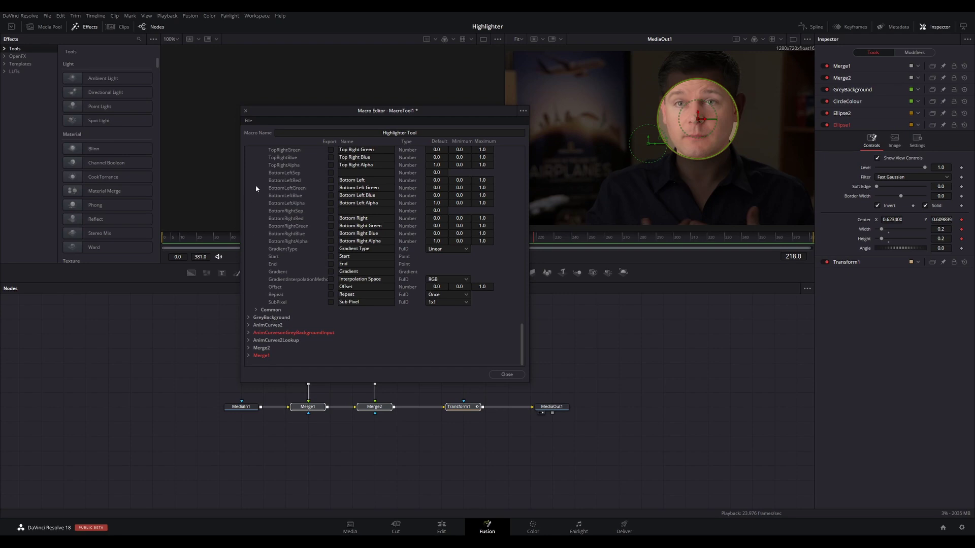
{"action": "scroll", "coordinate": [254, 185], "scroll_direction": "up", "scroll_amount": 10}
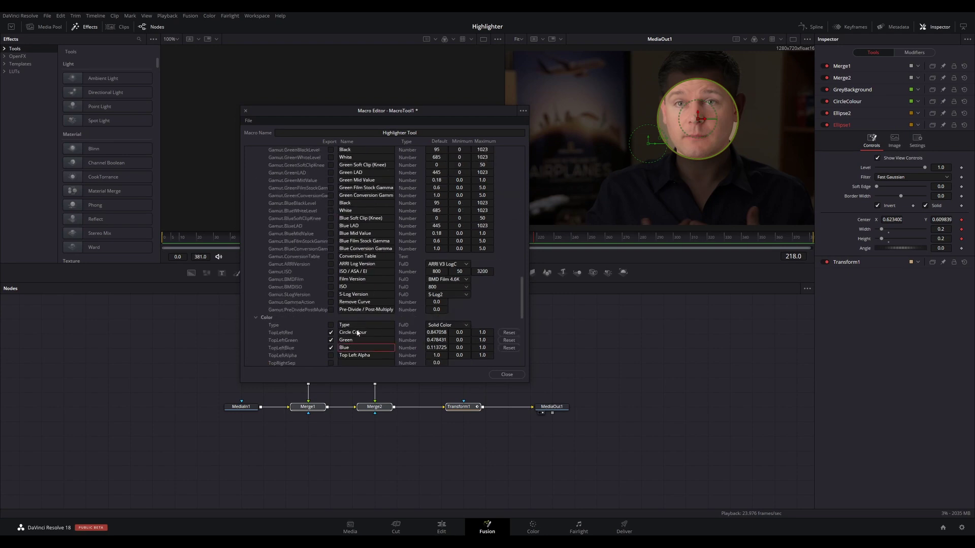
{"action": "scroll", "coordinate": [351, 335], "scroll_direction": "down", "scroll_amount": 10}
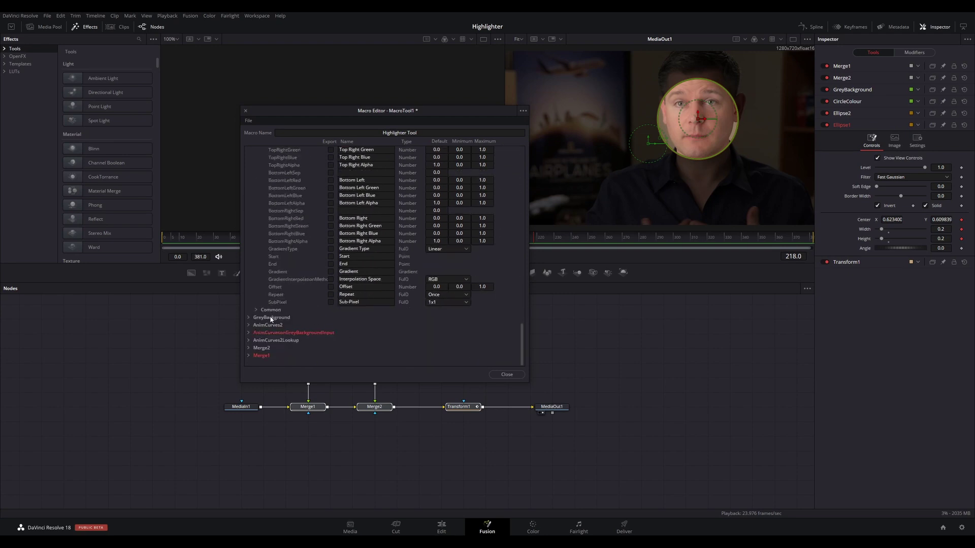
Export AnimCurves2's Scale control and rename it 'Background Strength'.
{"action": "left_click", "coordinate": [248, 325]}
{"action": "scroll", "coordinate": [311, 322], "scroll_direction": "down", "scroll_amount": 5}
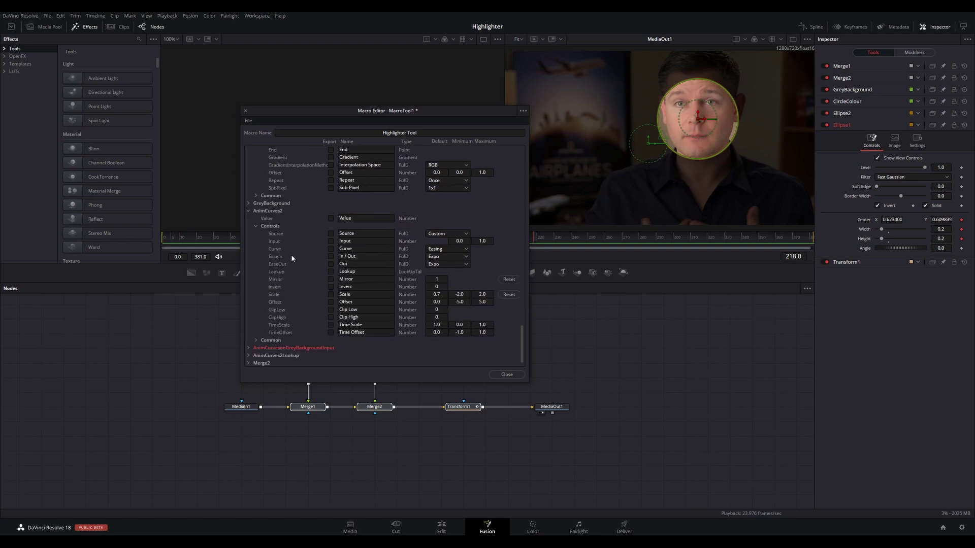
{"action": "left_click", "coordinate": [331, 294]}
{"action": "type", "text": "Background Strength"}
{"action": "scroll", "coordinate": [338, 301], "scroll_direction": "down", "scroll_amount": 1}
{"action": "scroll", "coordinate": [374, 288], "scroll_direction": "up", "scroll_amount": 15}
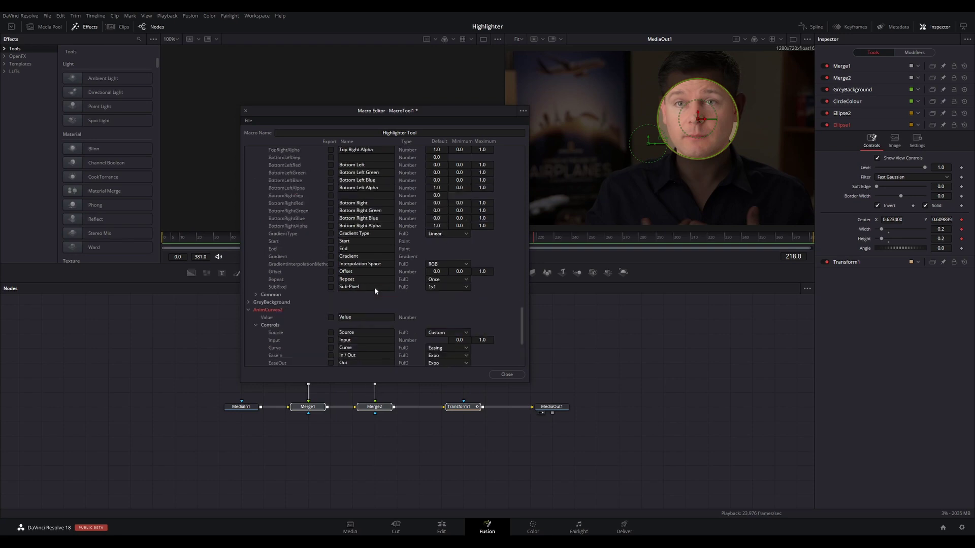
Save the macro as 'Highlighter Tool.setting' in the Macros folder.
{"action": "left_click", "coordinate": [248, 121]}
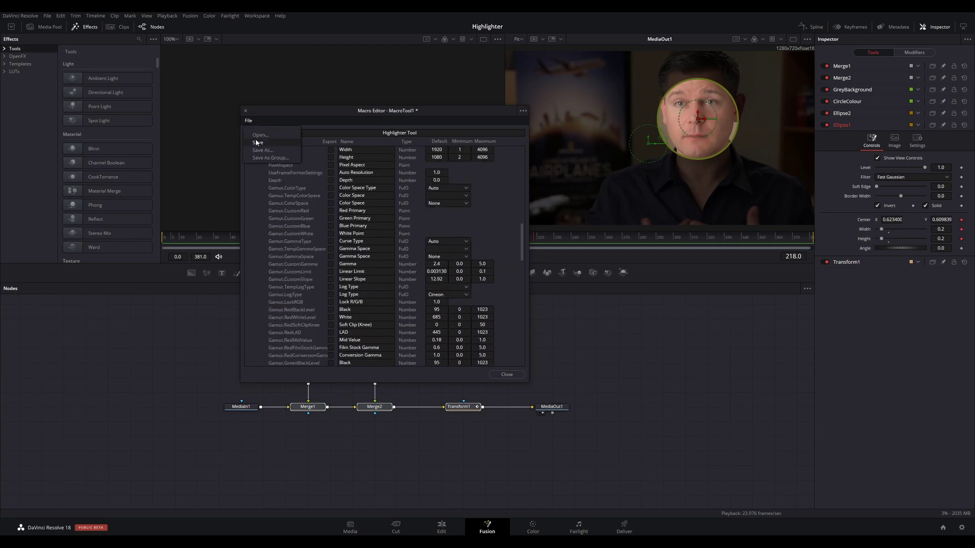
{"action": "left_click", "coordinate": [274, 150]}
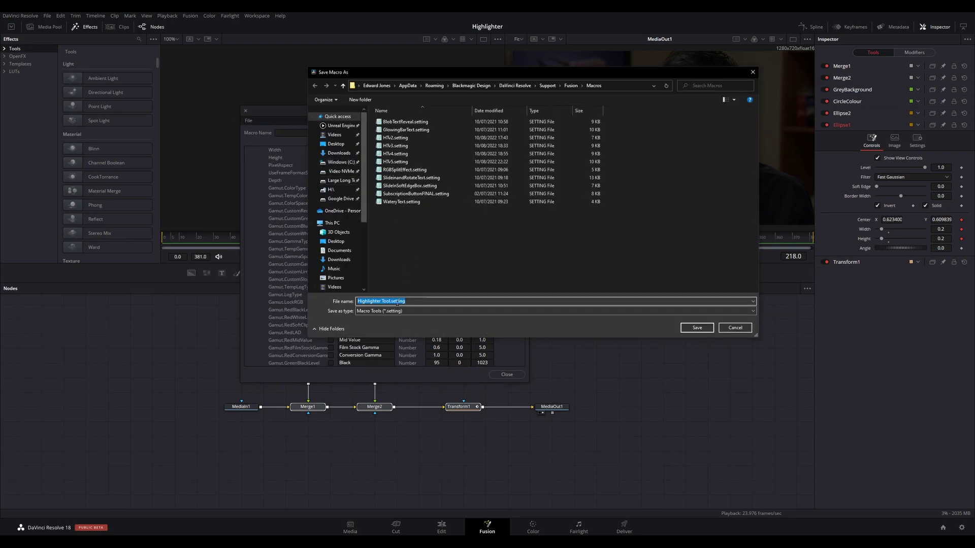
{"action": "left_click", "coordinate": [702, 326]}
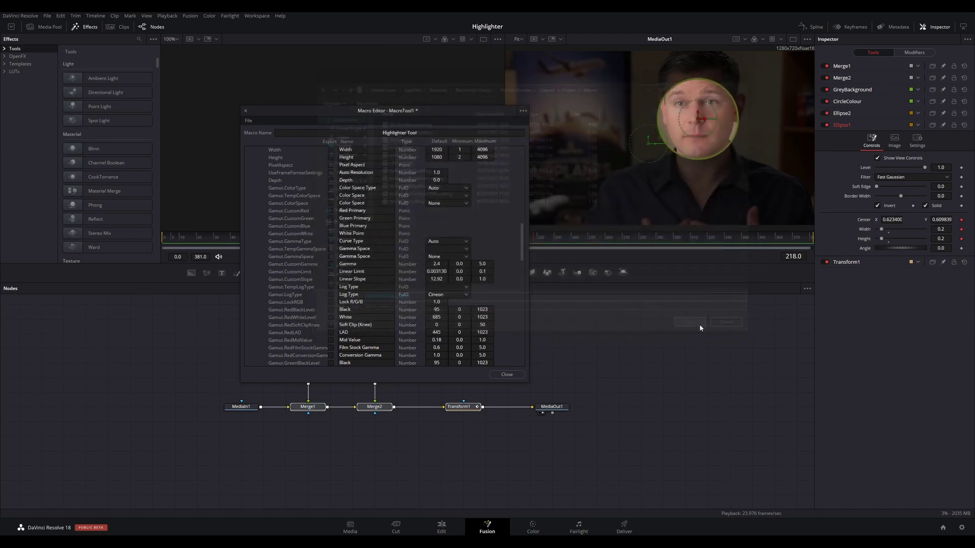
Close the Macro Editor and find Highlighter Tool under Templates > Edit > Effects.
{"action": "left_click", "coordinate": [508, 374]}
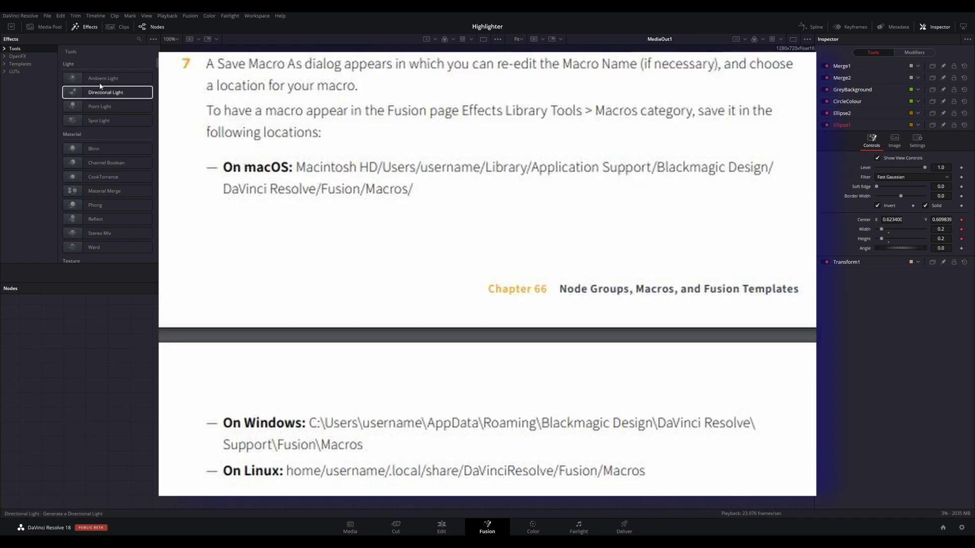
{"action": "left_click", "coordinate": [5, 58]}
{"action": "left_click", "coordinate": [5, 57]}
{"action": "left_click", "coordinate": [4, 64]}
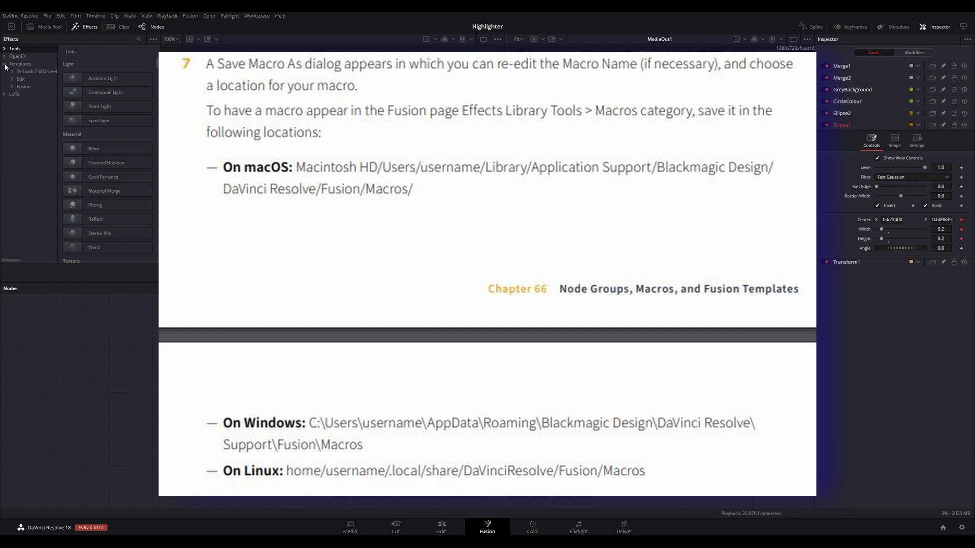
{"action": "left_click", "coordinate": [12, 79]}
{"action": "left_click", "coordinate": [19, 86]}
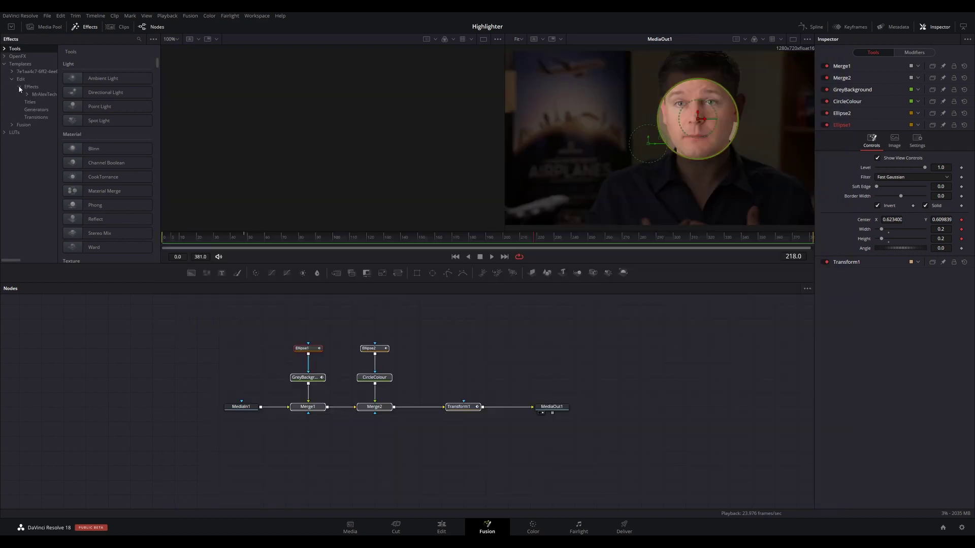
{"action": "left_click", "coordinate": [28, 89]}
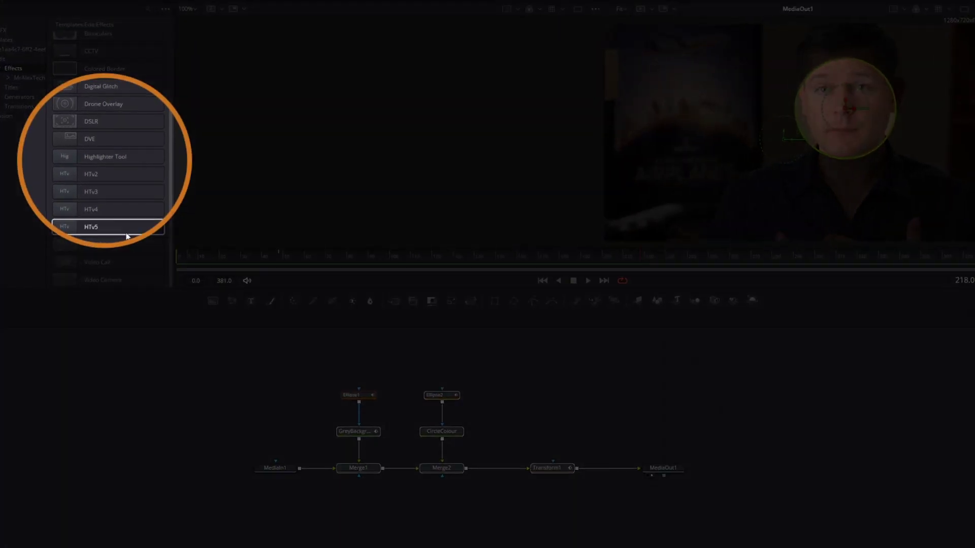
{"action": "left_click", "coordinate": [97, 159]}
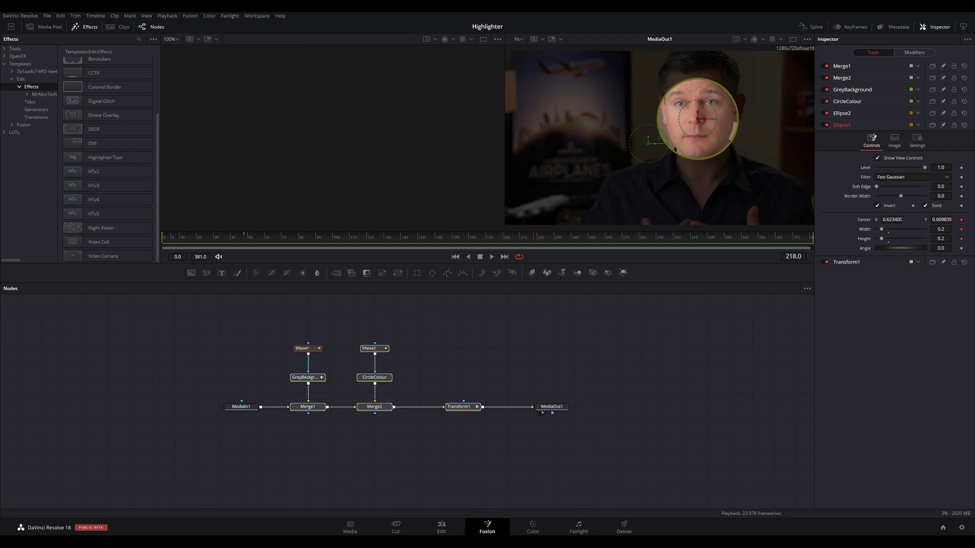
Place the Macros and Effects windows side by side and paste Highlighter Tool.setting into Effects.
{"action": "mouse_move", "coordinate": [165, 510]}
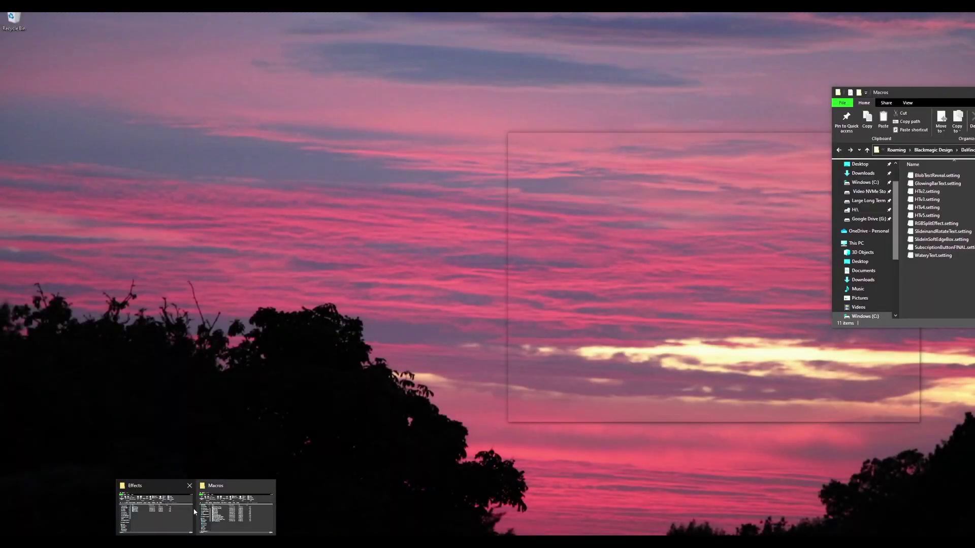
{"action": "left_click", "coordinate": [203, 512]}
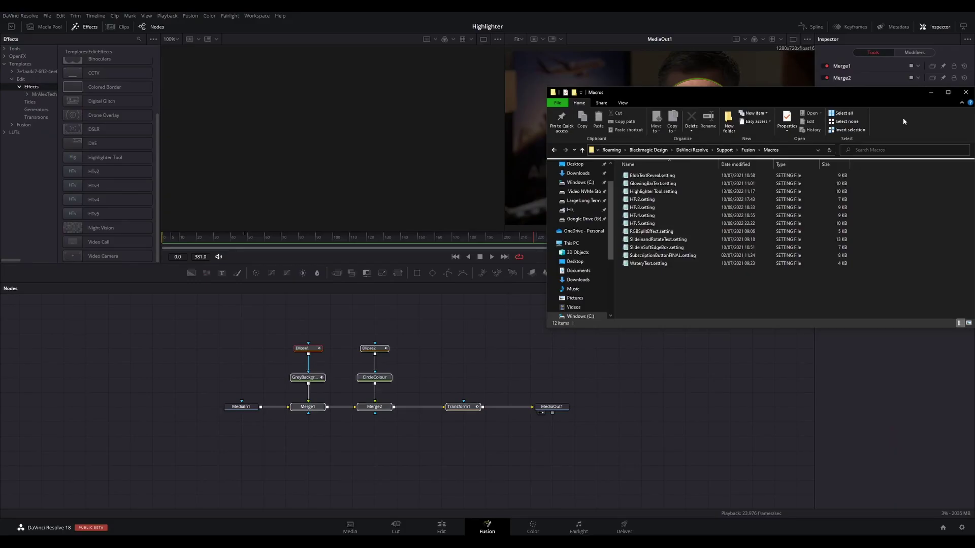
{"action": "left_click_drag", "start_coordinate": [831, 91], "coordinate": [736, 98]}
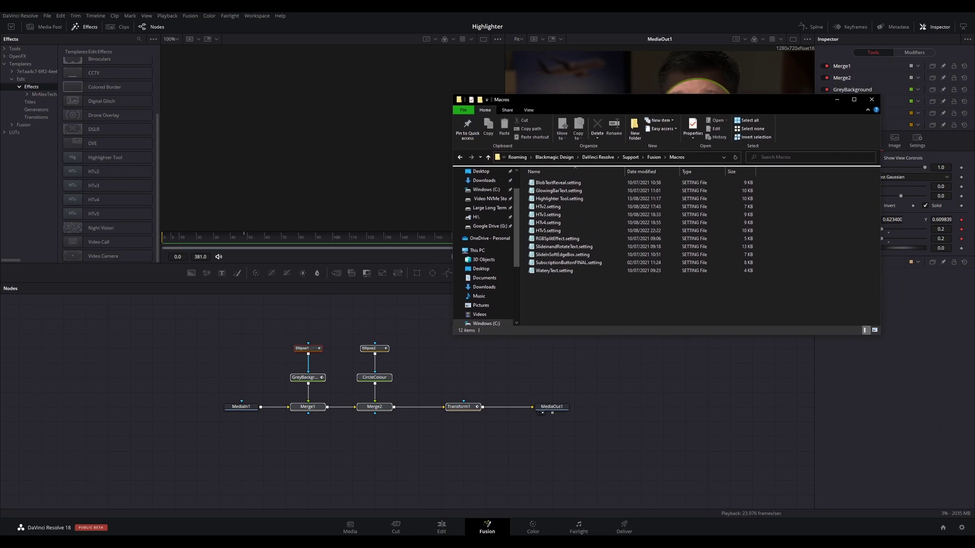
{"action": "left_click", "coordinate": [165, 510]}
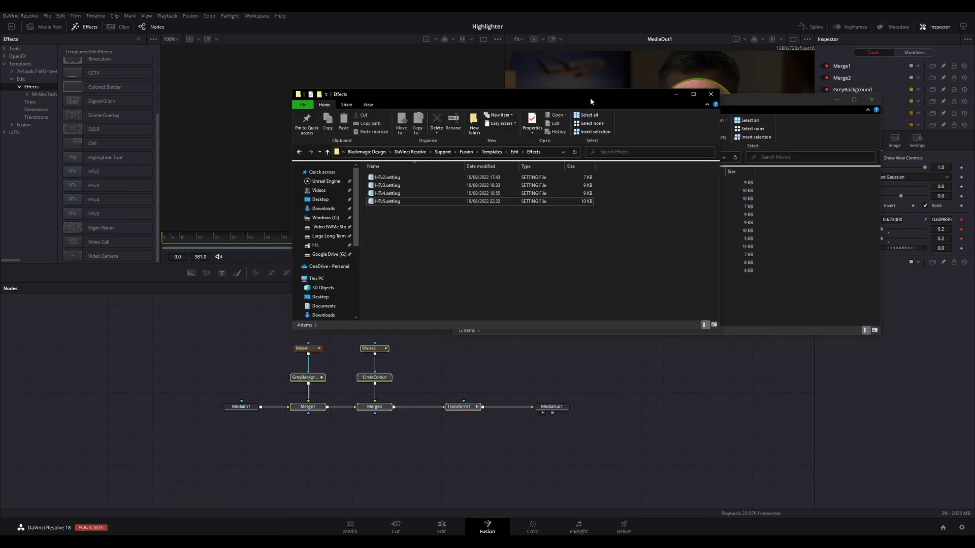
{"action": "left_click_drag", "start_coordinate": [590, 98], "coordinate": [352, 115]}
{"action": "left_click", "coordinate": [569, 200]}
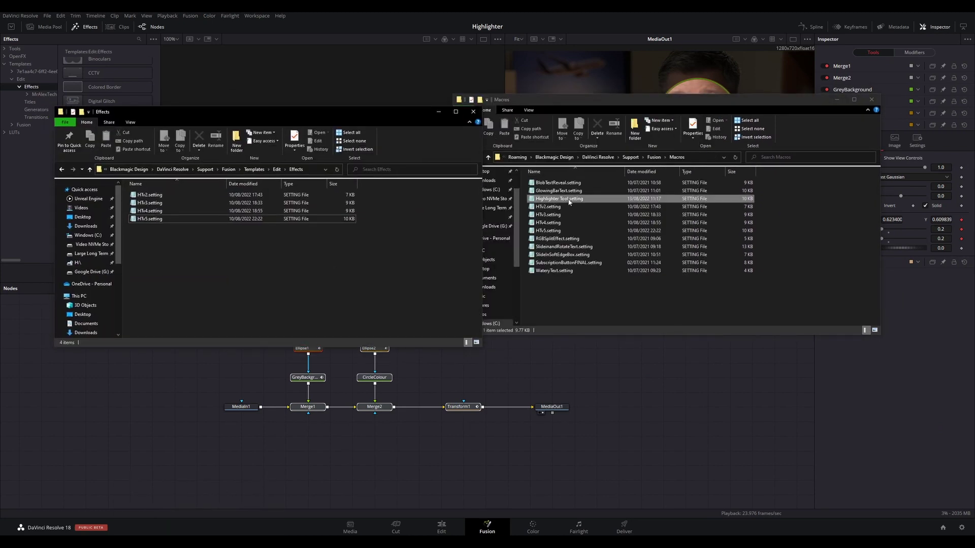
{"action": "left_click", "coordinate": [188, 263]}
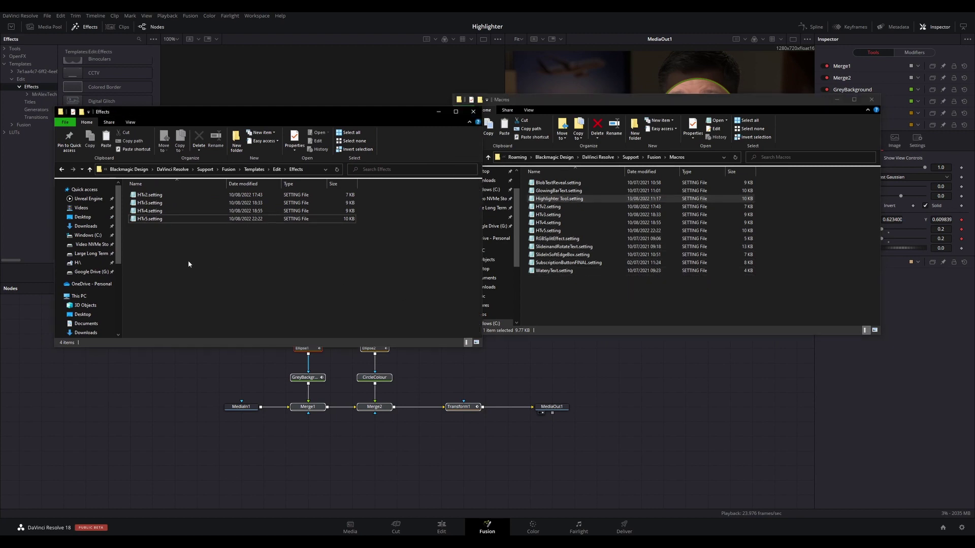
{"action": "key", "text": "ctrl+v"}
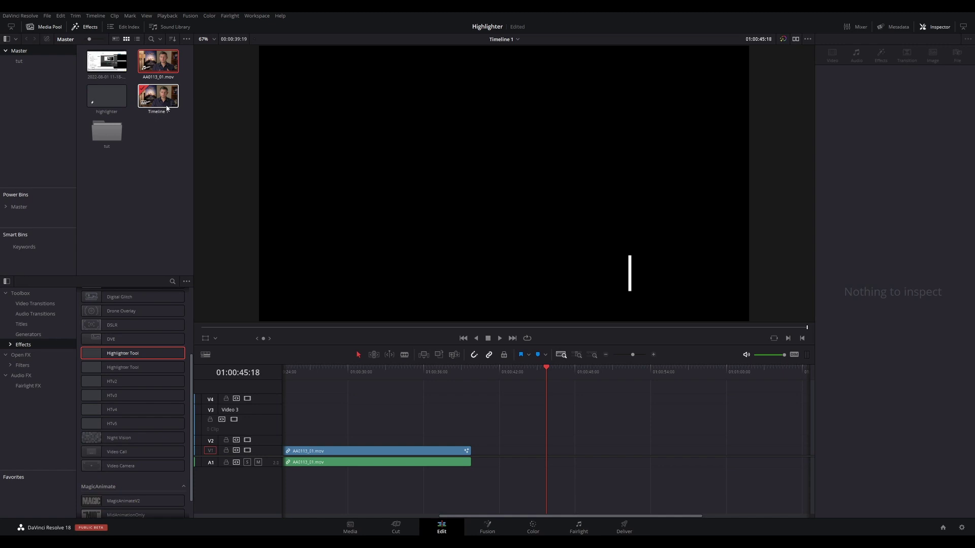
Add AA0113_01.mov to the timeline and apply Highlighter Tool to the third V1 clip.
{"action": "left_click_drag", "start_coordinate": [158, 62], "coordinate": [538, 457]}
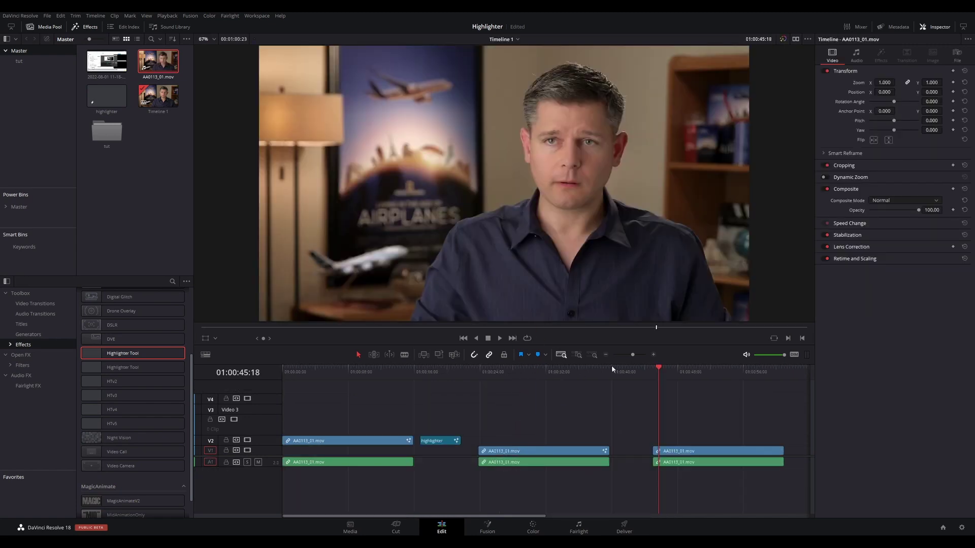
{"action": "left_click", "coordinate": [711, 368]}
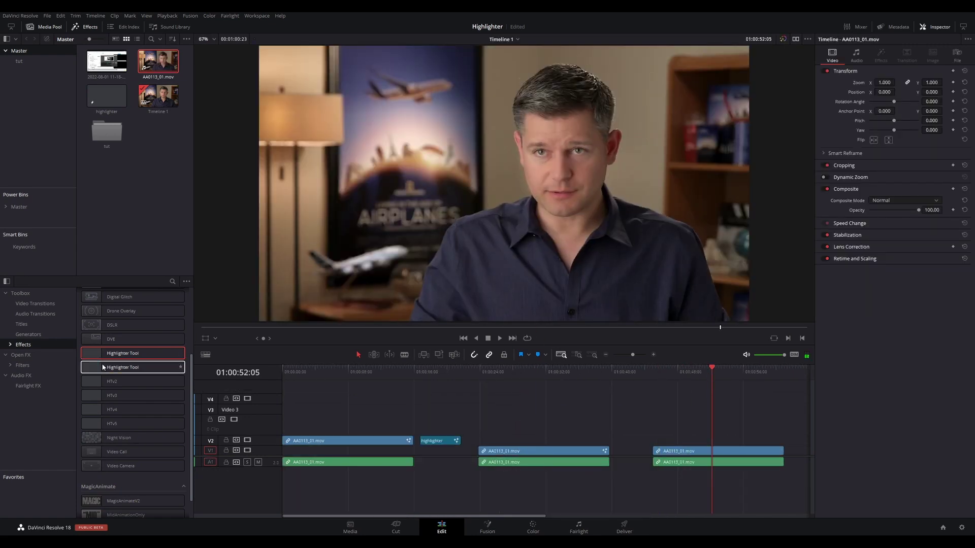
{"action": "mouse_move", "coordinate": [103, 367]}
{"action": "left_mouse_down"}
{"action": "mouse_move", "coordinate": [647, 404]}
{"action": "mouse_move", "coordinate": [689, 457]}
{"action": "left_mouse_up"}
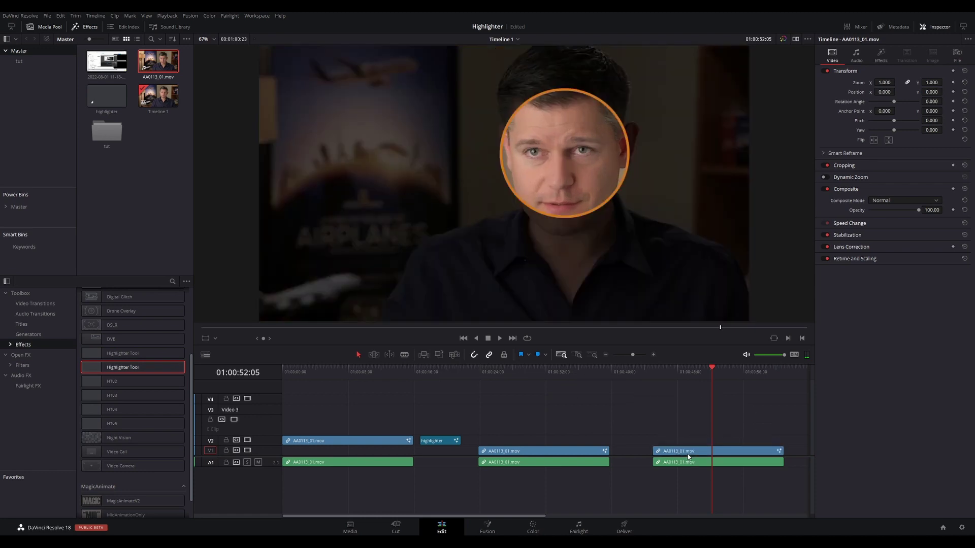
{"action": "left_click", "coordinate": [761, 452]}
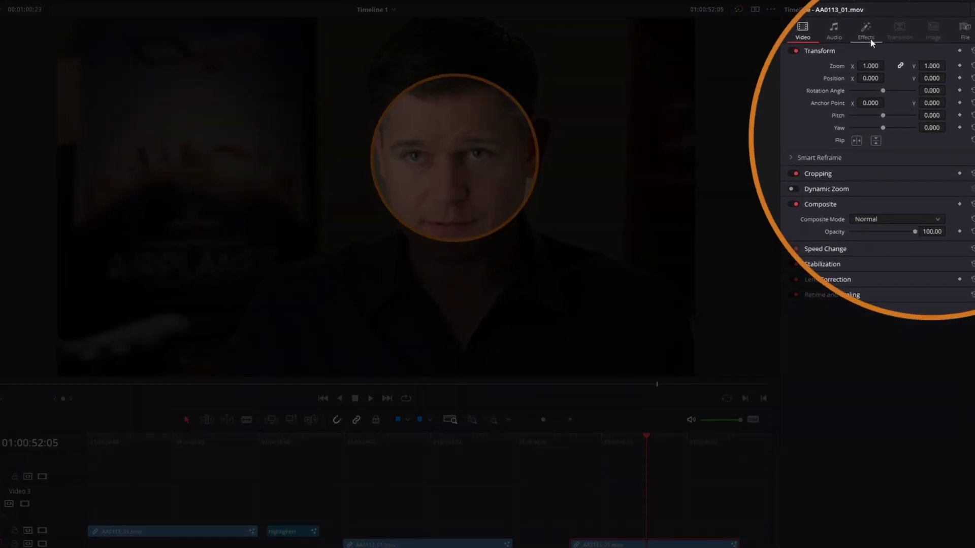
Keep Quad animation, set Zoom Amount to 0.677, and place the circle at 0.296401, 0.40784 on AIRPLANES.
{"action": "left_click", "coordinate": [882, 57]}
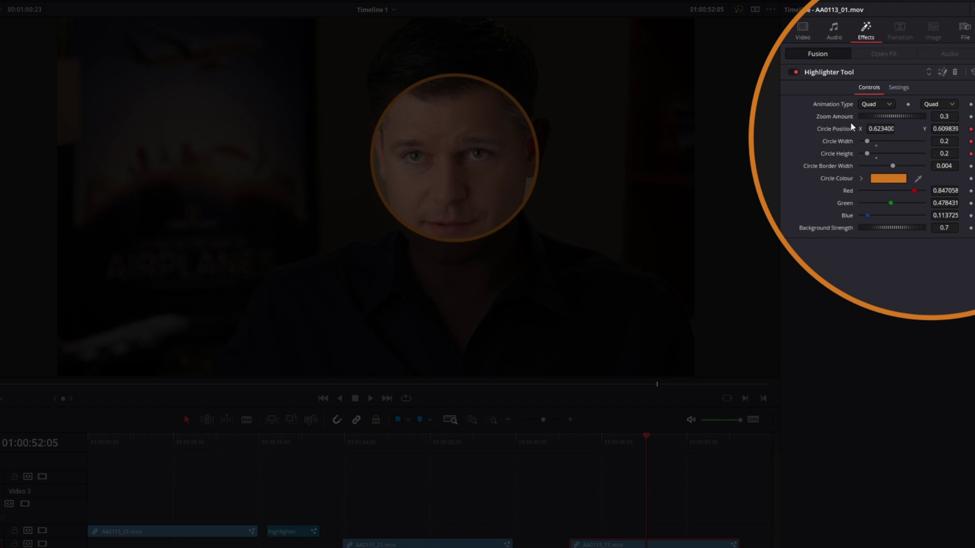
{"action": "left_click", "coordinate": [870, 105]}
{"action": "left_click", "coordinate": [870, 107]}
{"action": "left_click_drag", "start_coordinate": [876, 116], "coordinate": [850, 129]}
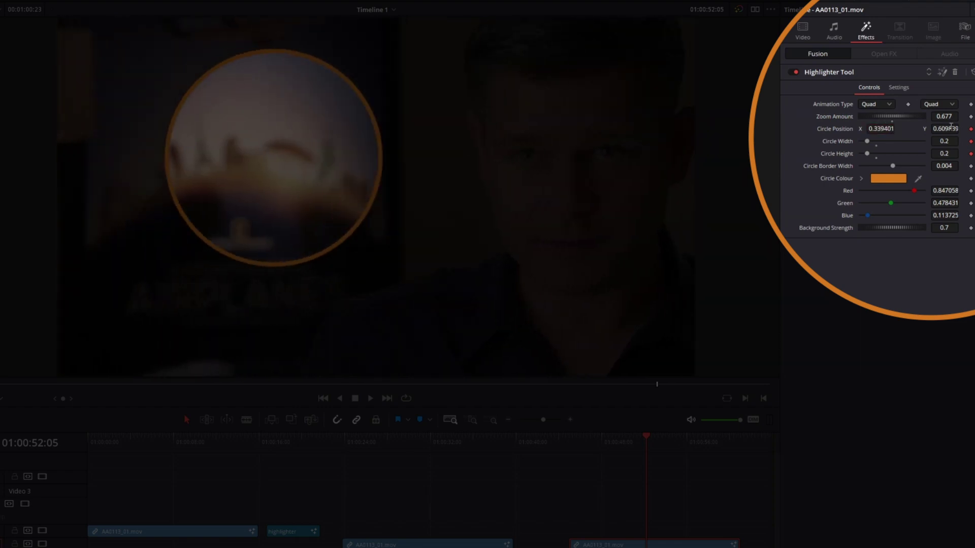
{"action": "left_click_drag", "start_coordinate": [951, 126], "coordinate": [877, 130]}
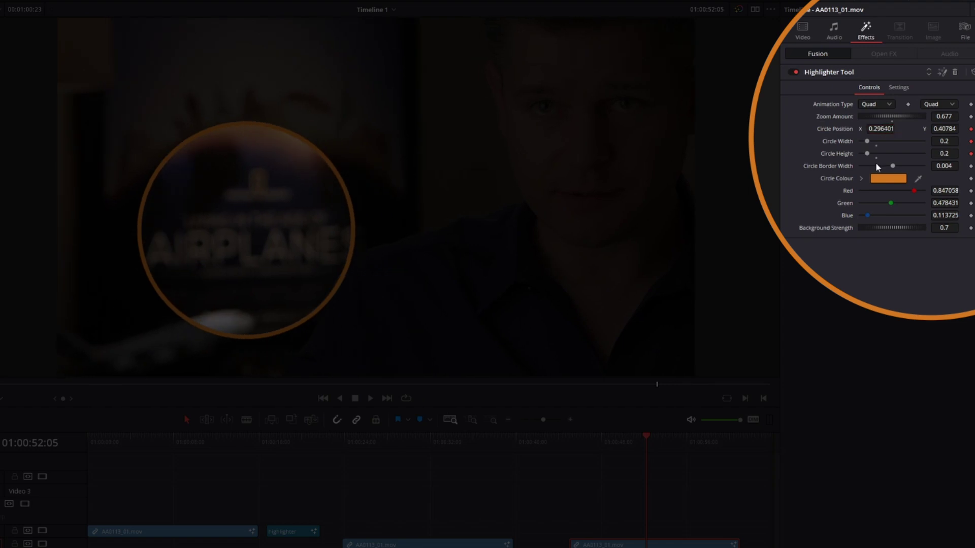
{"action": "mouse_move", "coordinate": [893, 166]}
{"action": "left_mouse_down"}
{"action": "mouse_move", "coordinate": [908, 167]}
{"action": "mouse_move", "coordinate": [894, 169]}
{"action": "mouse_move", "coordinate": [903, 161]}
{"action": "left_mouse_up"}
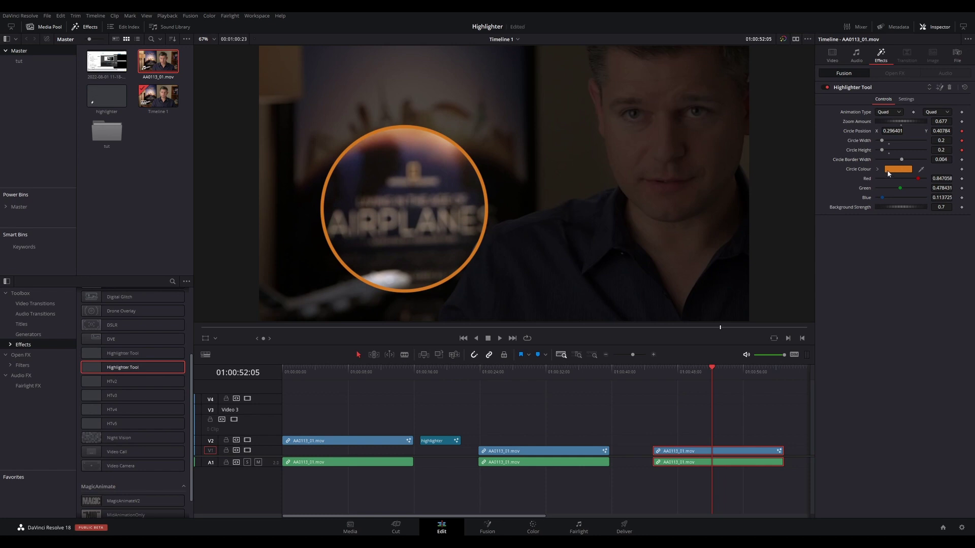
Set the circle colour to green (0.074509, 0.843137, 0.141176) and Background Strength to 0.729.
{"action": "left_click", "coordinate": [889, 170]}
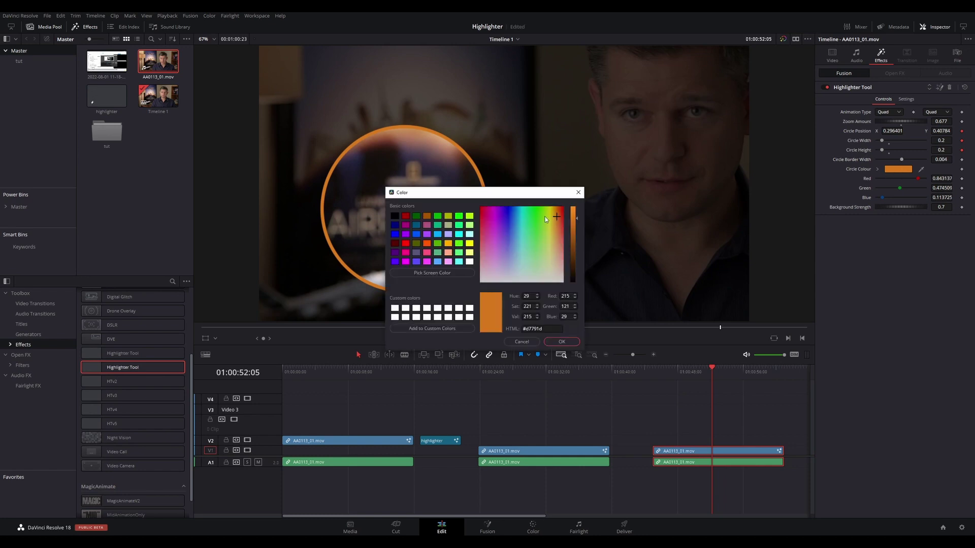
{"action": "left_click", "coordinate": [535, 215]}
{"action": "left_click", "coordinate": [562, 342]}
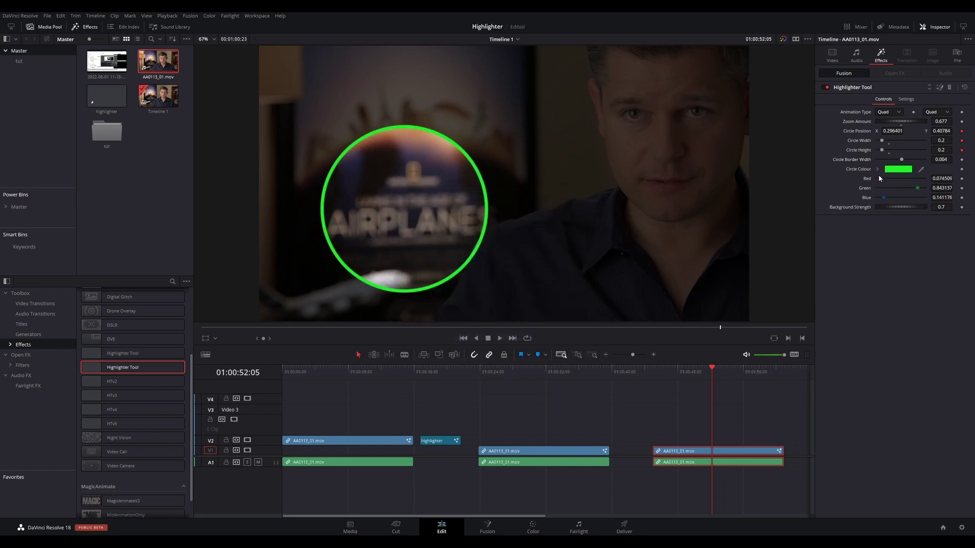
{"action": "left_click_drag", "start_coordinate": [895, 207], "coordinate": [895, 207]}
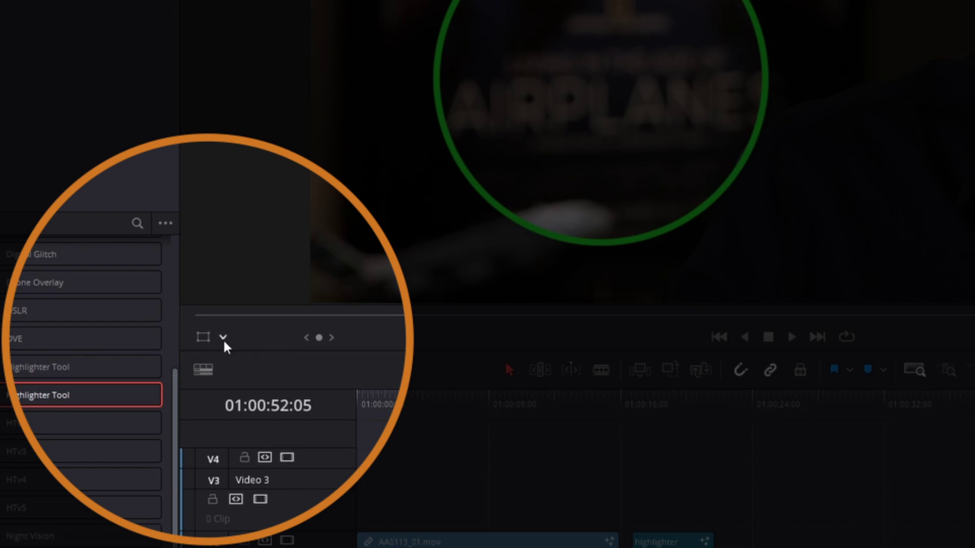
Turn on Fusion Overlay and resize the circle to 0.232218, centred on the poster at 0.290961, 0.457563.
{"action": "left_click", "coordinate": [225, 339]}
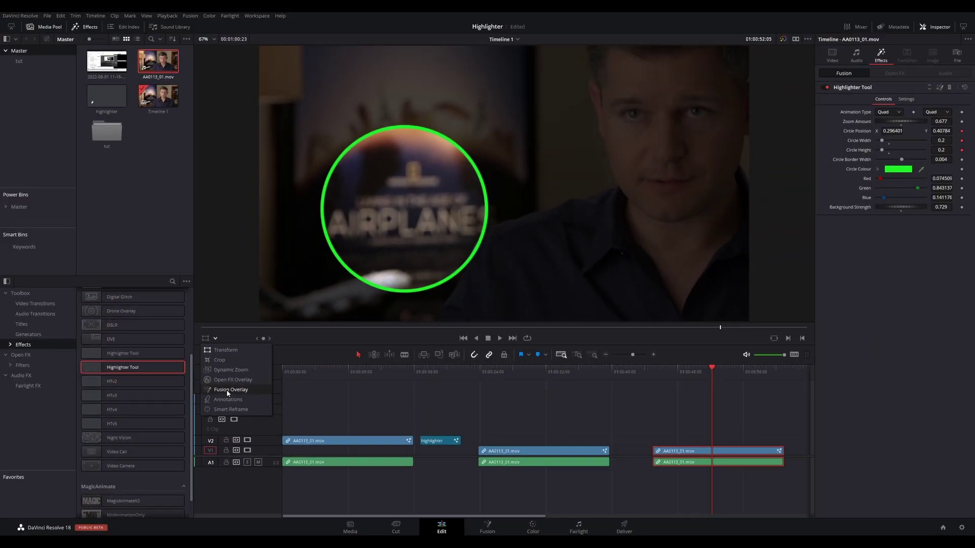
{"action": "left_click", "coordinate": [231, 411]}
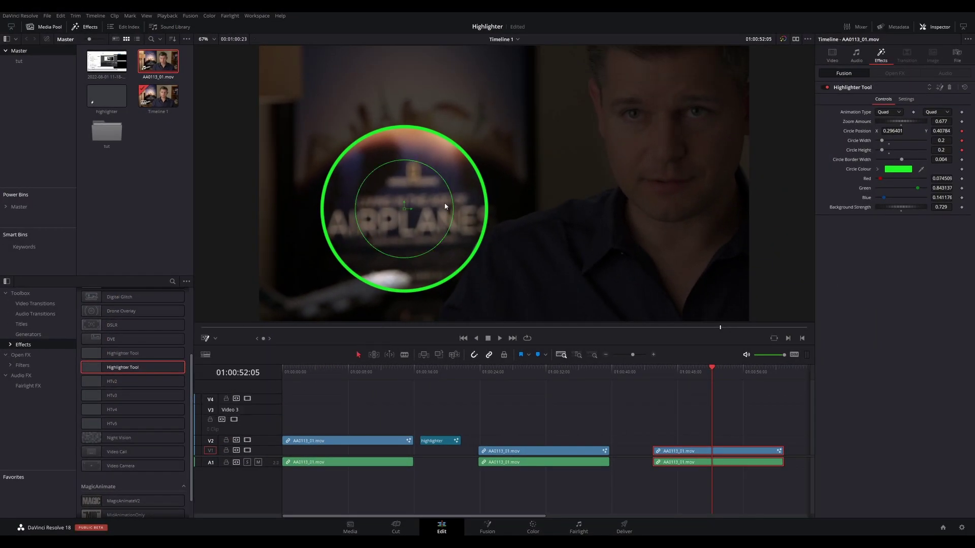
{"action": "mouse_move", "coordinate": [405, 211]}
{"action": "left_mouse_down"}
{"action": "mouse_move", "coordinate": [464, 163]}
{"action": "mouse_move", "coordinate": [575, 165]}
{"action": "mouse_move", "coordinate": [321, 117]}
{"action": "mouse_move", "coordinate": [350, 274]}
{"action": "mouse_move", "coordinate": [411, 216]}
{"action": "left_mouse_up"}
{"action": "mouse_move", "coordinate": [444, 253]}
{"action": "left_mouse_down"}
{"action": "mouse_move", "coordinate": [470, 275]}
{"action": "mouse_move", "coordinate": [432, 222]}
{"action": "mouse_move", "coordinate": [457, 258]}
{"action": "left_mouse_up"}
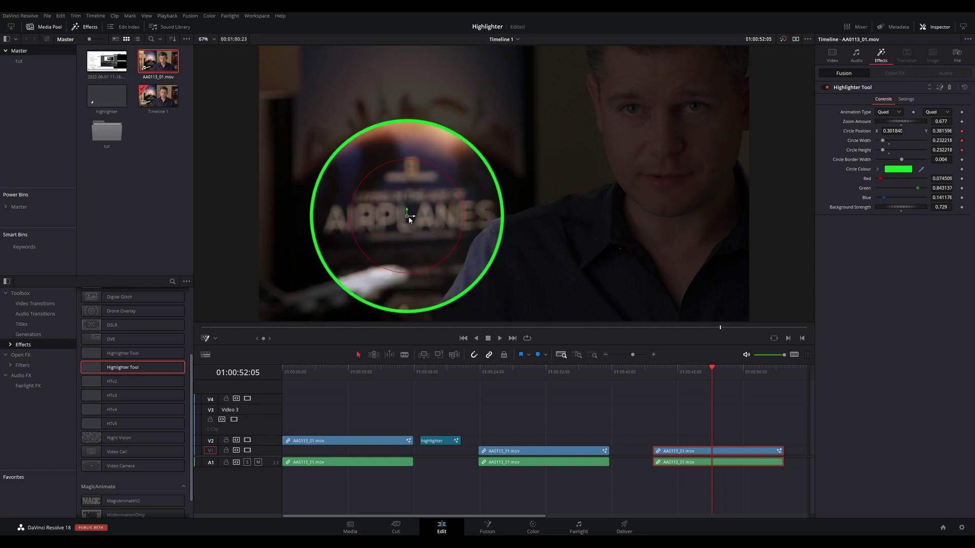
{"action": "mouse_move", "coordinate": [408, 216]}
{"action": "left_mouse_down"}
{"action": "mouse_move", "coordinate": [505, 172]}
{"action": "mouse_move", "coordinate": [574, 122]}
{"action": "mouse_move", "coordinate": [612, 179]}
{"action": "mouse_move", "coordinate": [679, 239]}
{"action": "mouse_move", "coordinate": [679, 80]}
{"action": "mouse_move", "coordinate": [391, 86]}
{"action": "mouse_move", "coordinate": [360, 205]}
{"action": "mouse_move", "coordinate": [408, 223]}
{"action": "mouse_move", "coordinate": [406, 213]}
{"action": "left_mouse_up"}
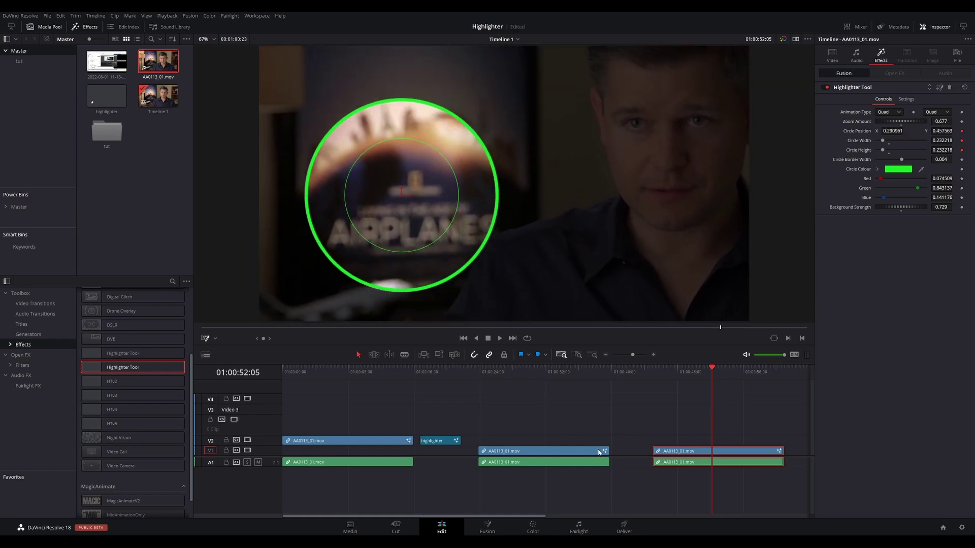